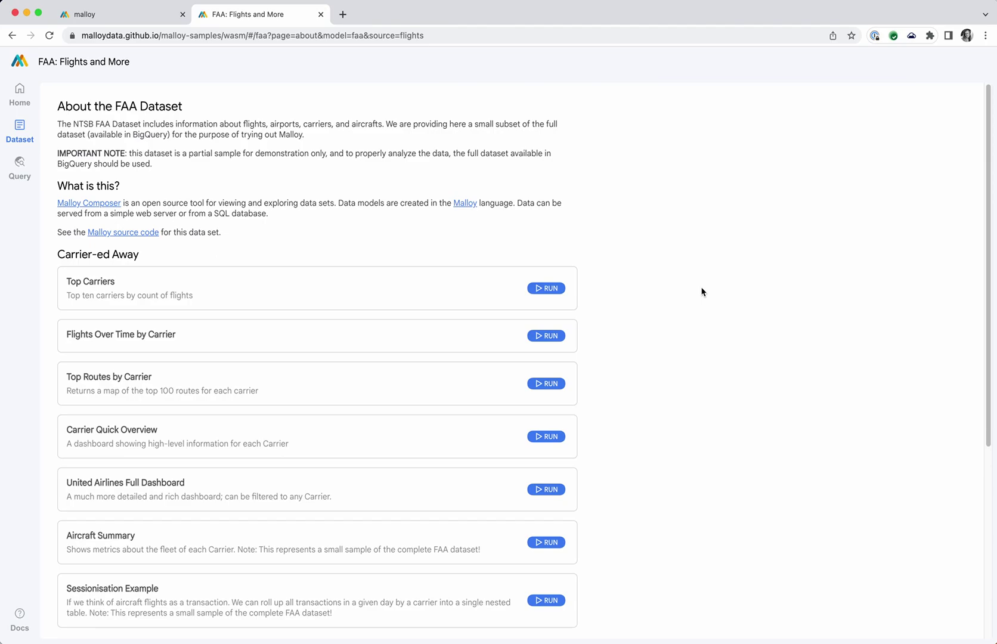
Browse the FAA dataset's sample queries and run Top Carriers from the Carrier-ed Away section
scroll(703, 292, "down", 3)
scroll(702, 292, "up", 2)
scroll(702, 292, "up", 2)
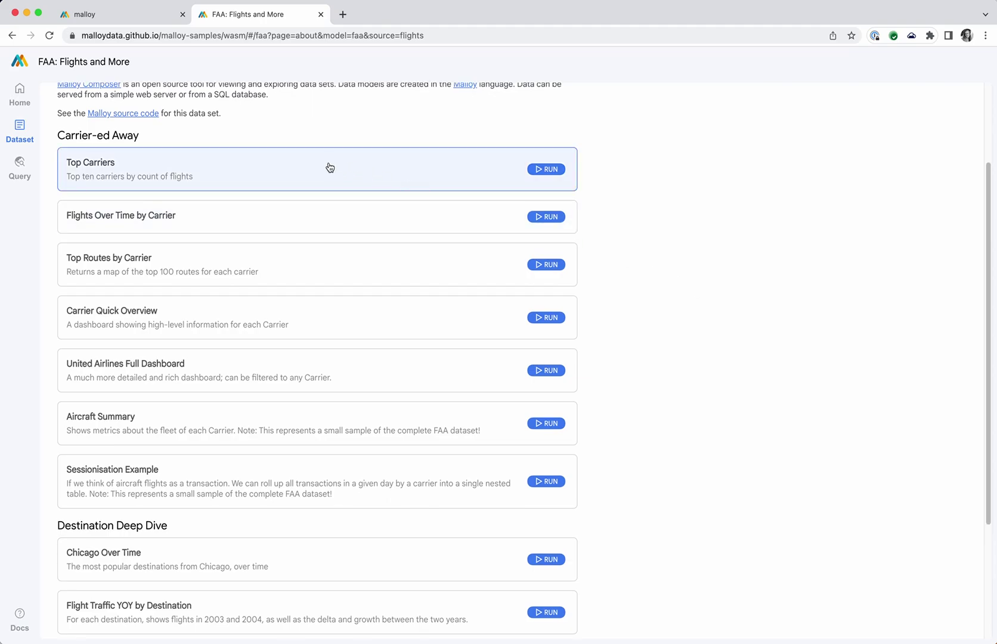
left_click(329, 167)
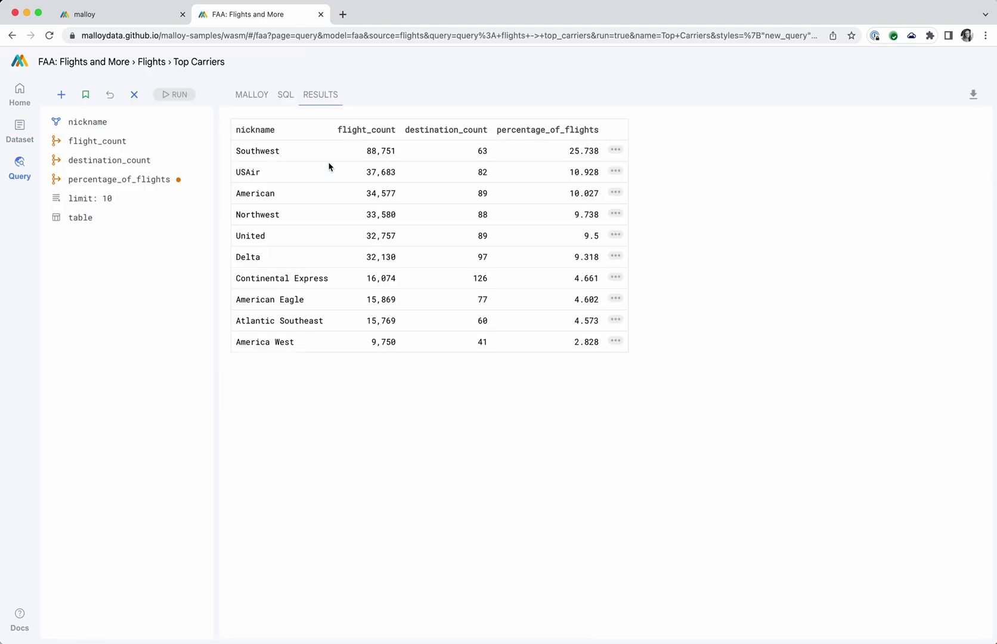
Inspect the Top Carriers query's fields, its generated SQL and its Malloy code, and return to the results
mouse_move(117, 124)
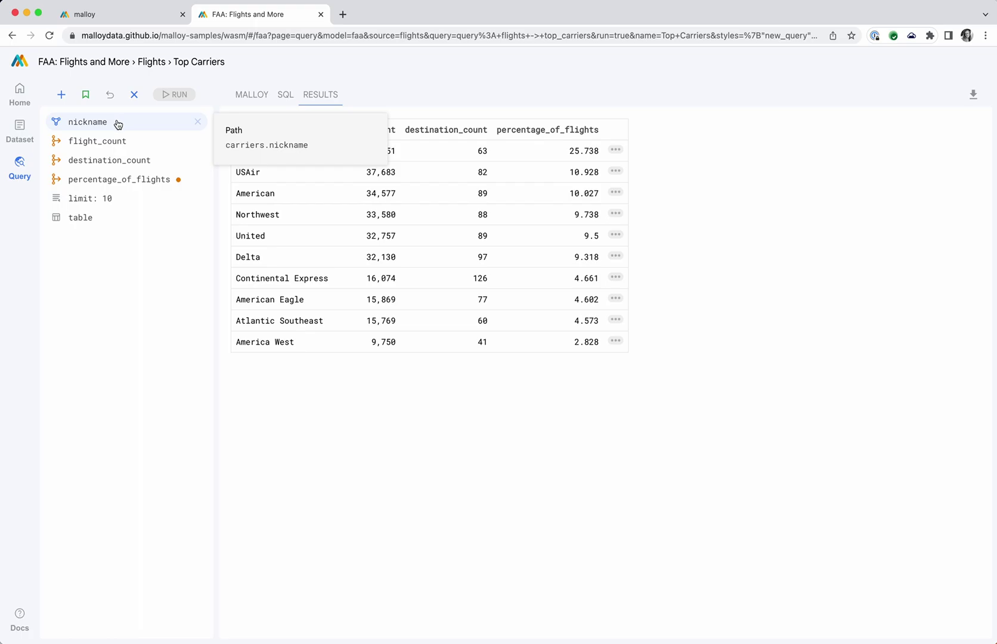
mouse_move(99, 164)
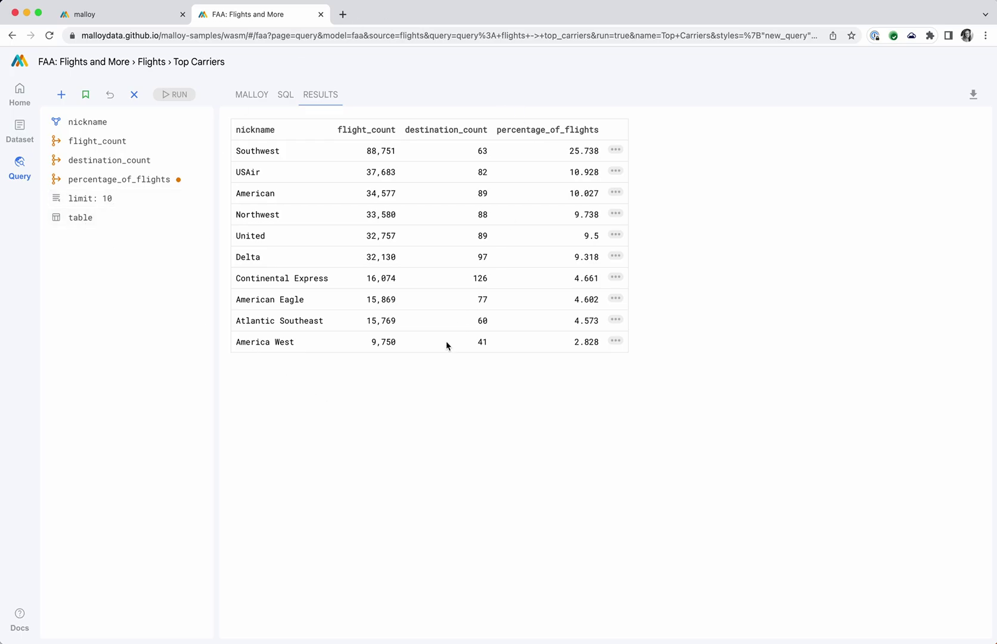
left_click(286, 96)
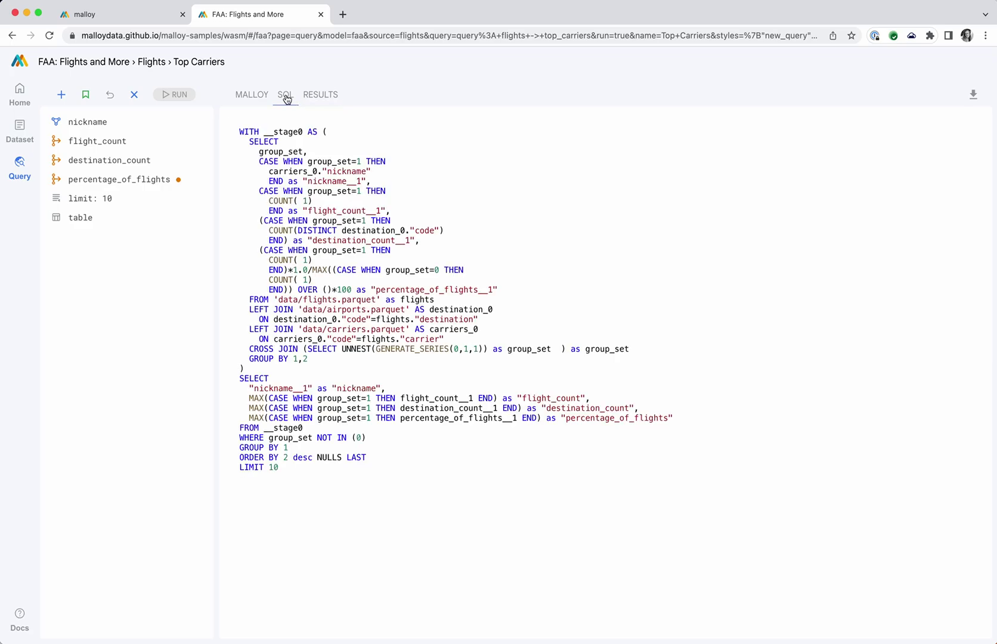
left_click(255, 98)
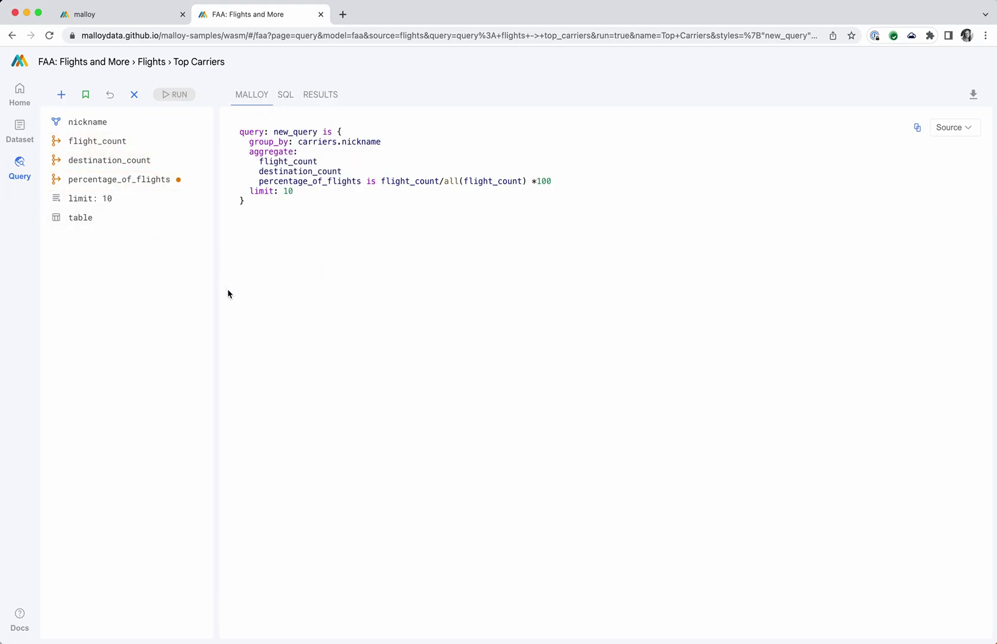
left_click(327, 102)
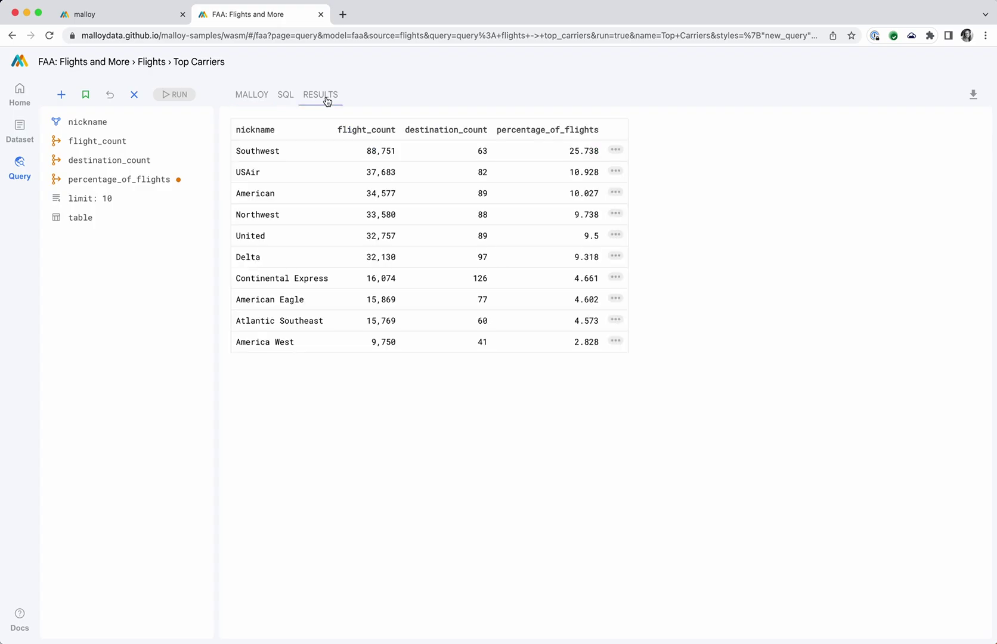
Search the query options for "sfo", add the filter origin_code = 'SFO', and run the query
left_click(62, 95)
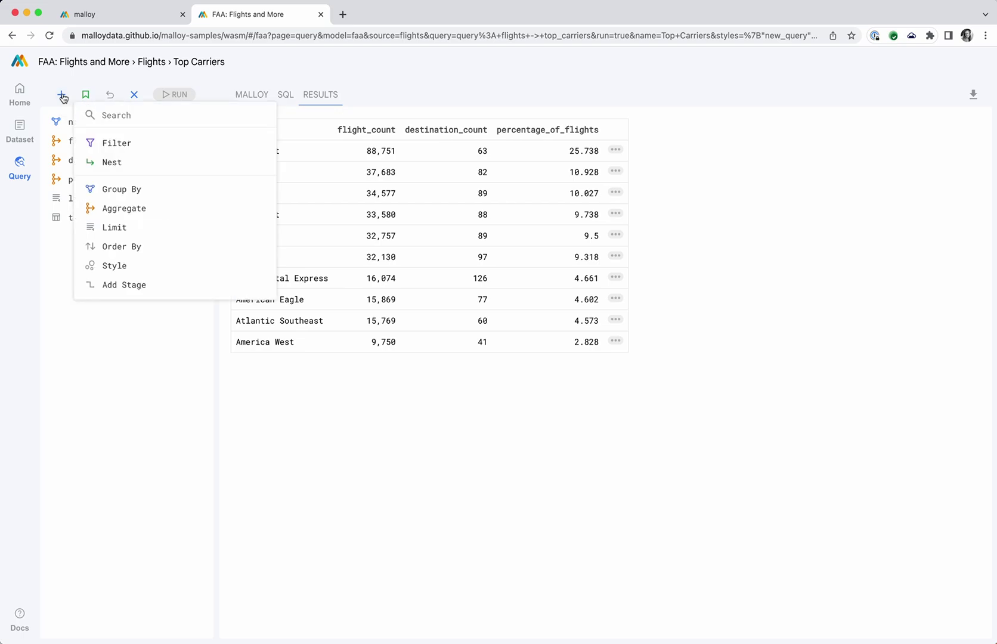
type("sfo")
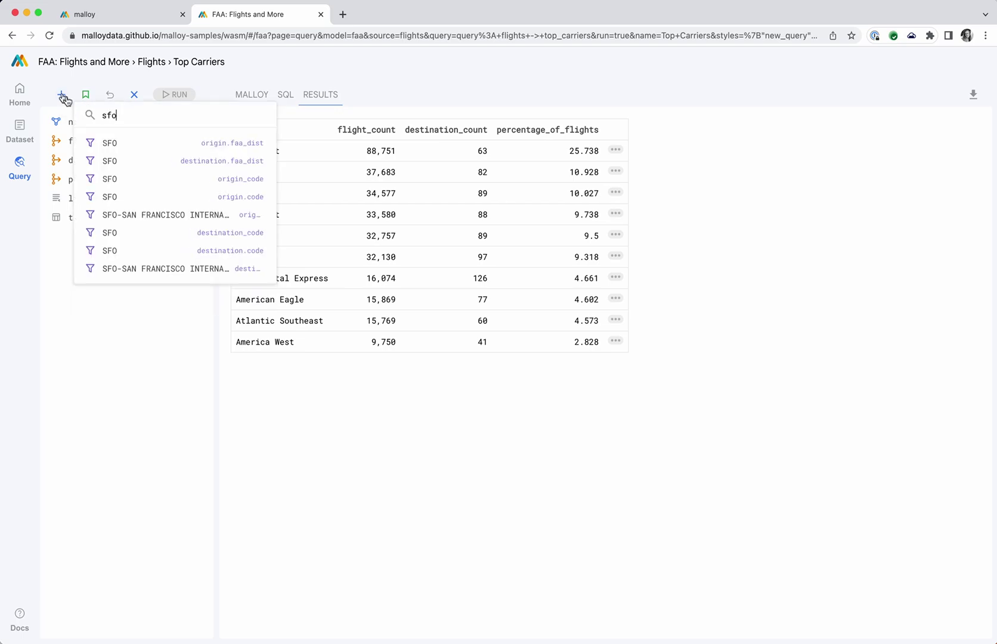
left_click(131, 179)
left_click(166, 97)
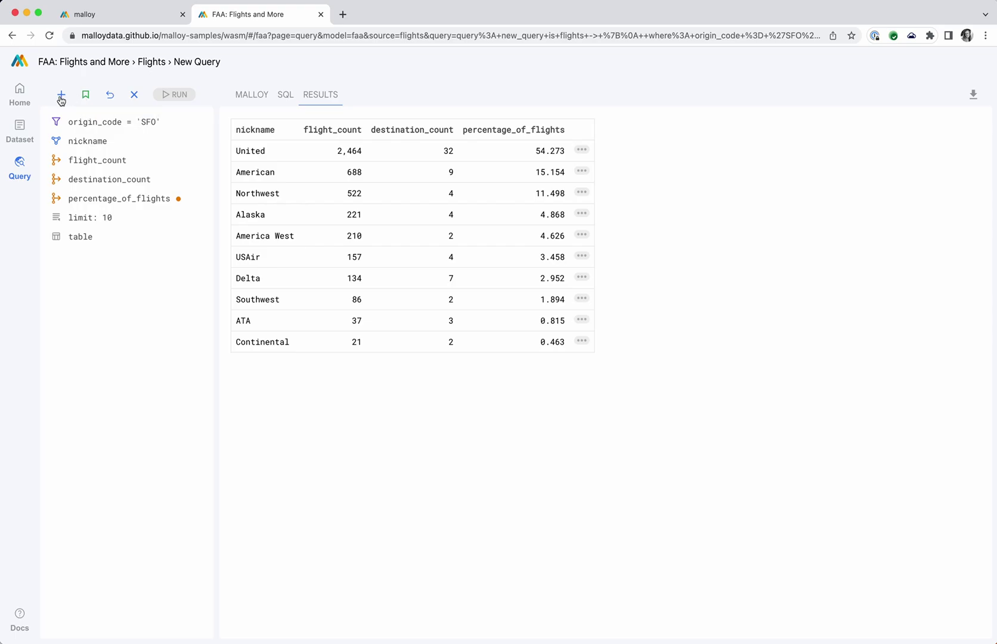
Nest the saved top_destinations query inside the carrier query and run it
left_click(86, 96)
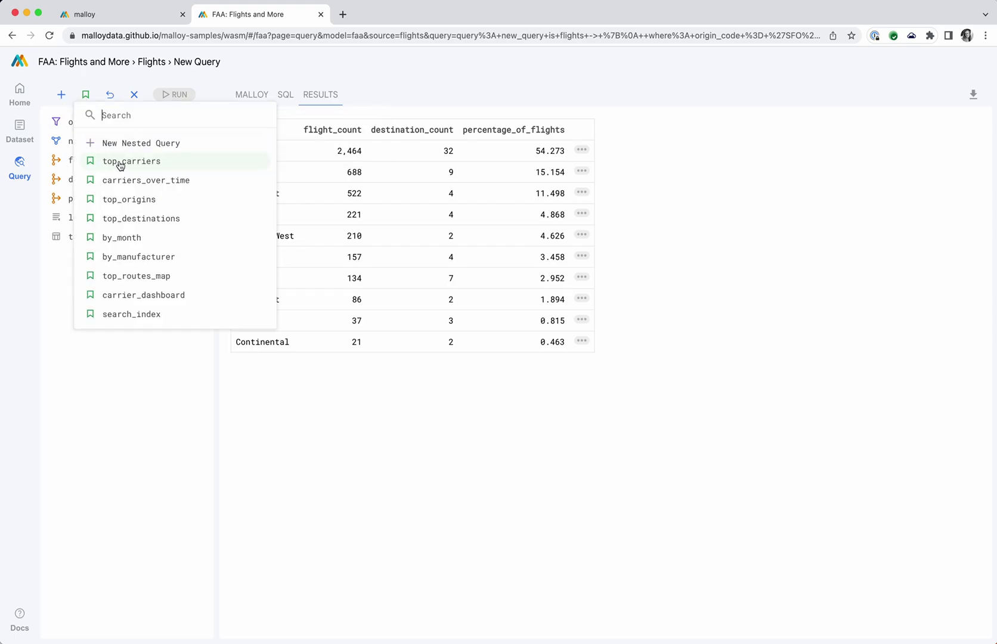
left_click(166, 220)
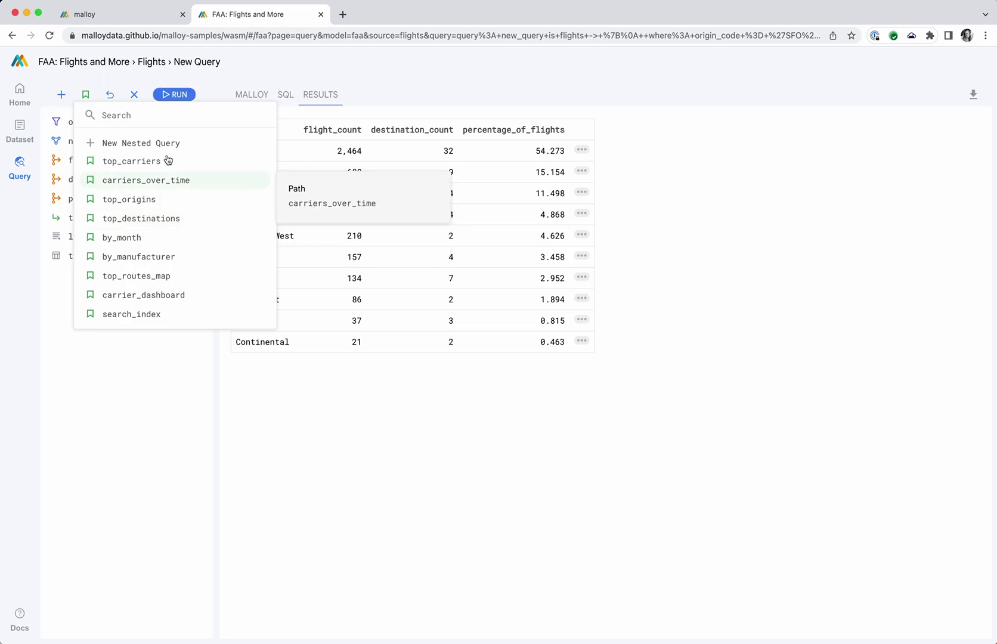
left_click(173, 94)
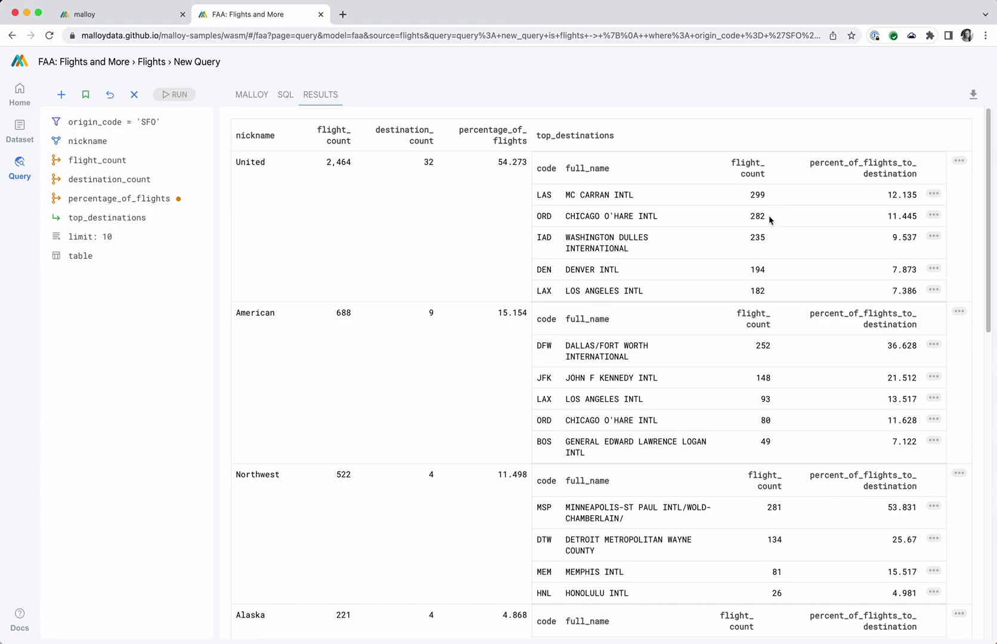
Nest the saved by_month and top_routes_map queries inside the carrier query and run it
left_click(64, 99)
left_click(106, 170)
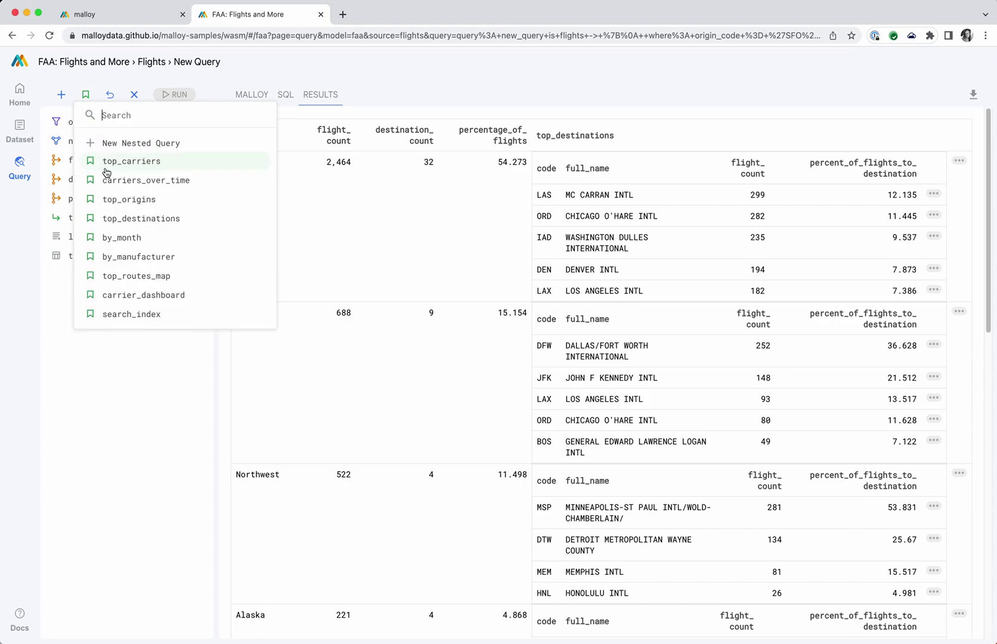
left_click(128, 238)
left_click(128, 278)
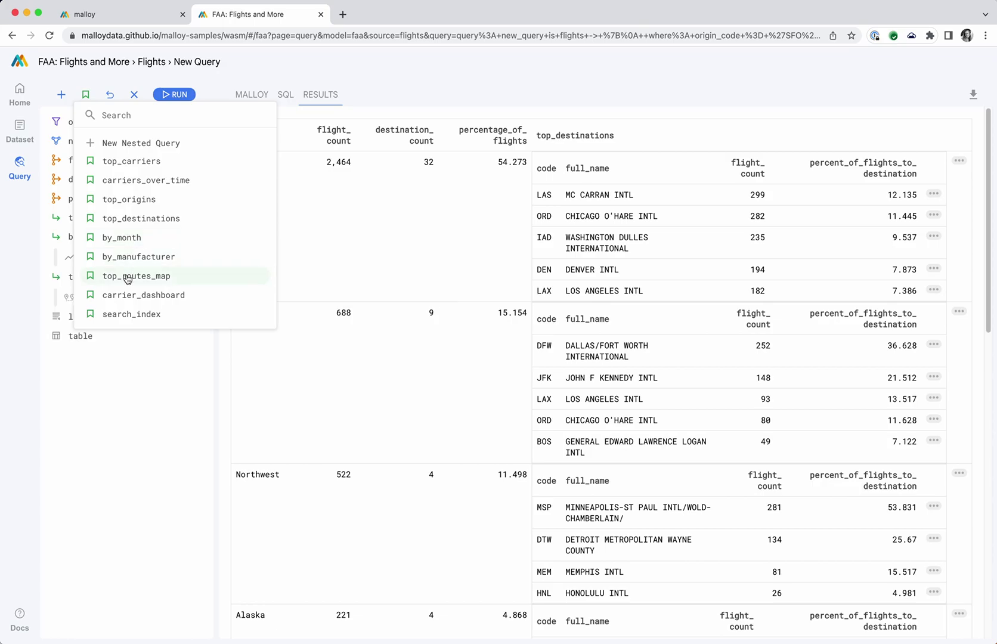
left_click(177, 94)
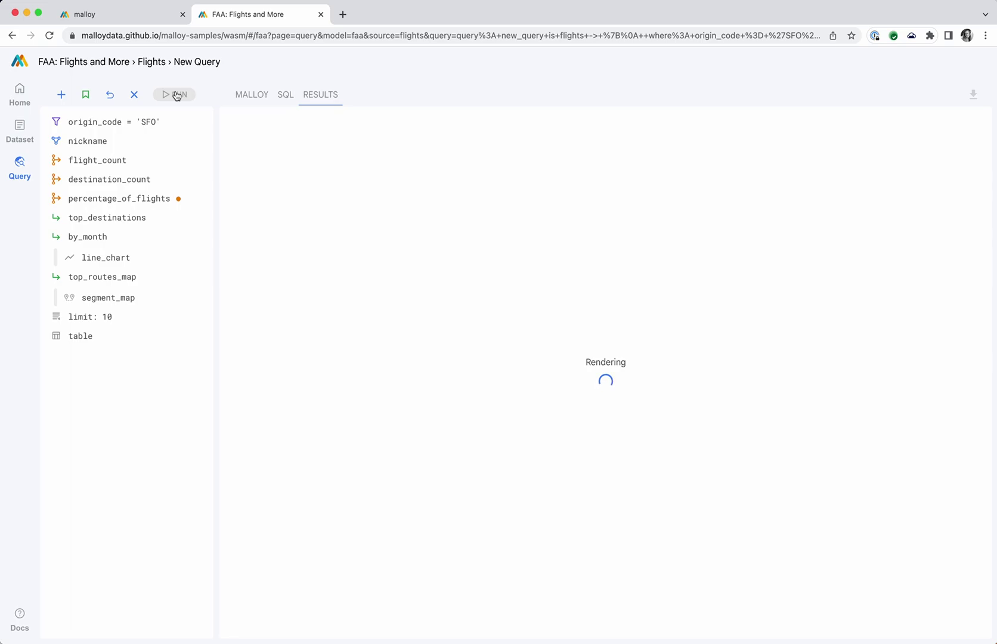
Change the overall query's display style to dashboard
left_click(60, 97)
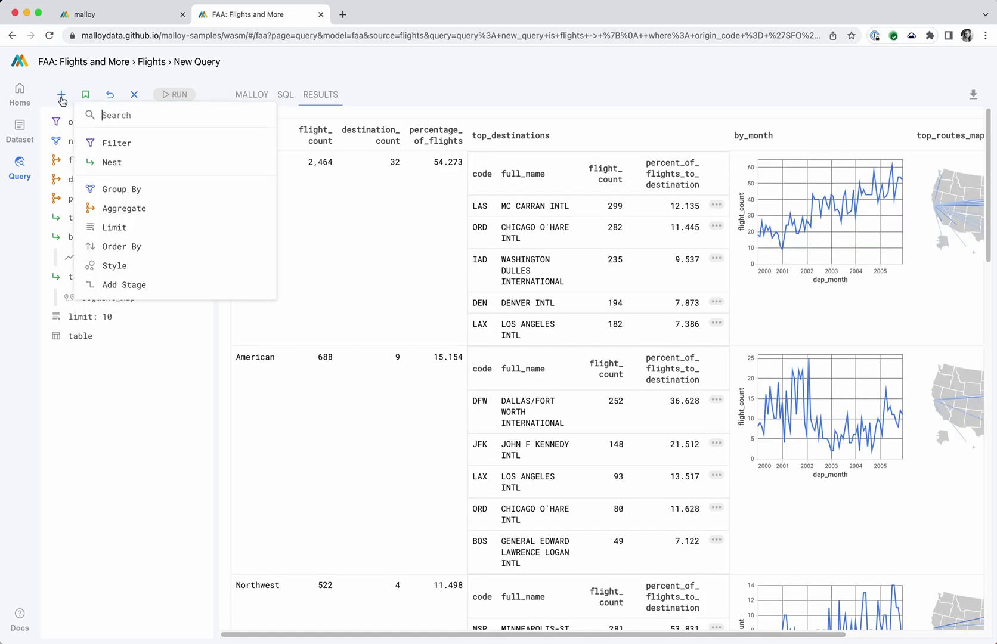
left_click(119, 267)
left_click(133, 157)
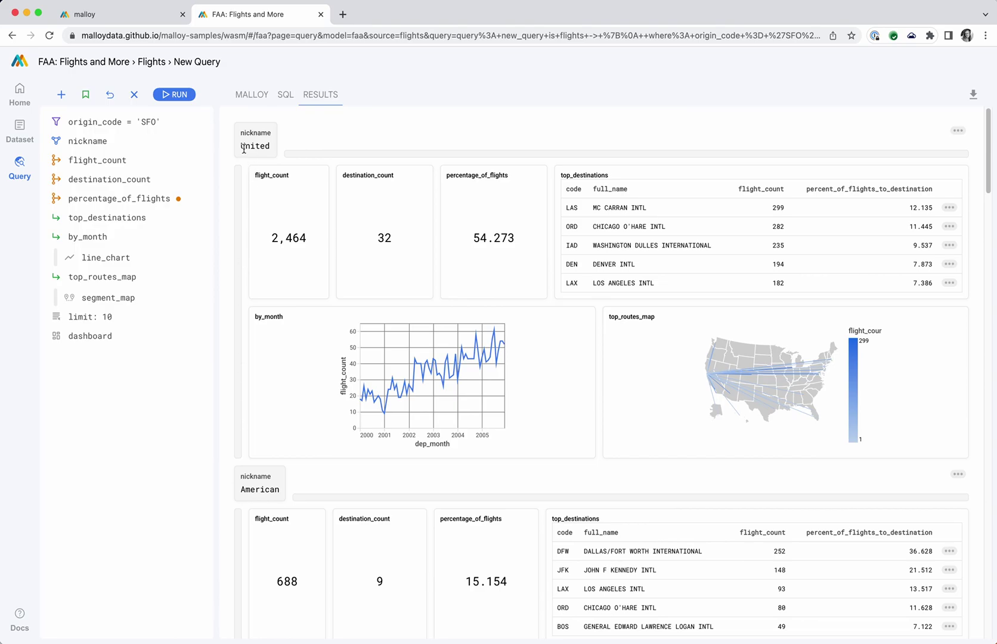
Review the nested query's full generated SQL, compare it with the Malloy code, and return to the dashboard results
left_click(285, 96)
scroll(266, 451, "down", 10)
scroll(265, 451, "down", 3)
scroll(250, 243, "up", 15)
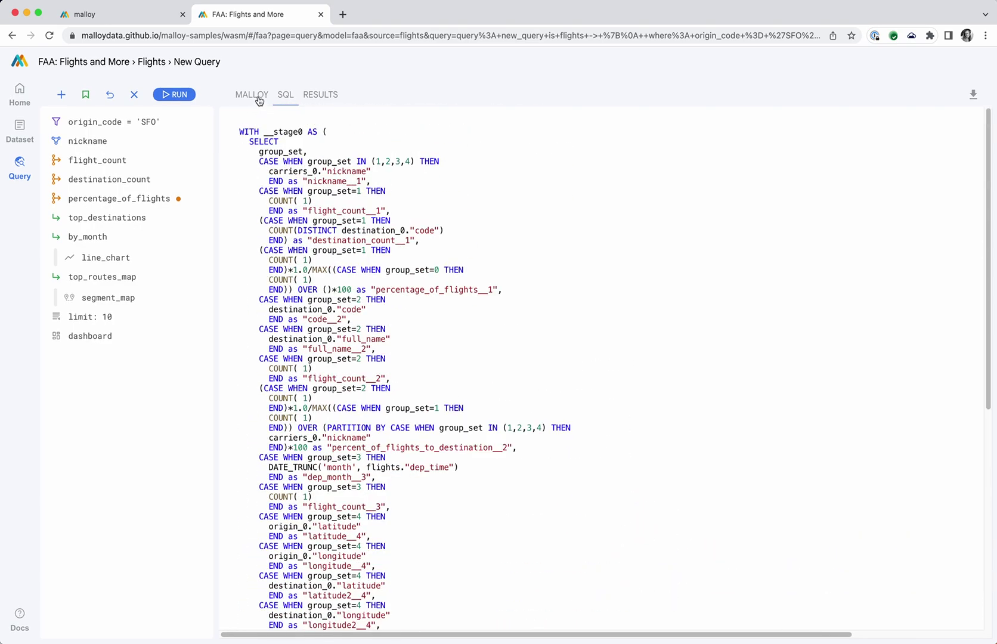
left_click(259, 101)
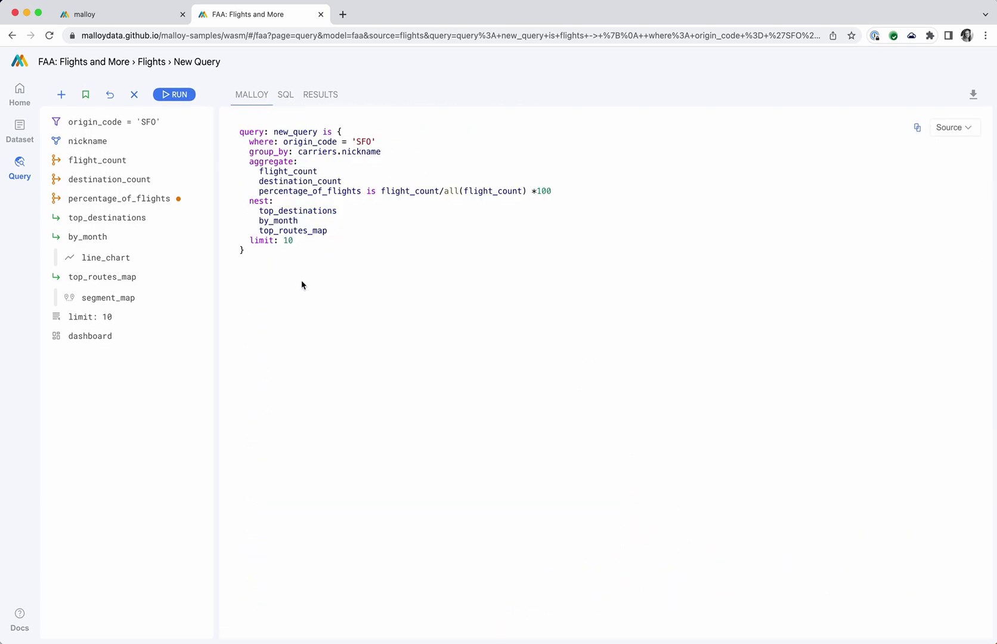
left_click(320, 95)
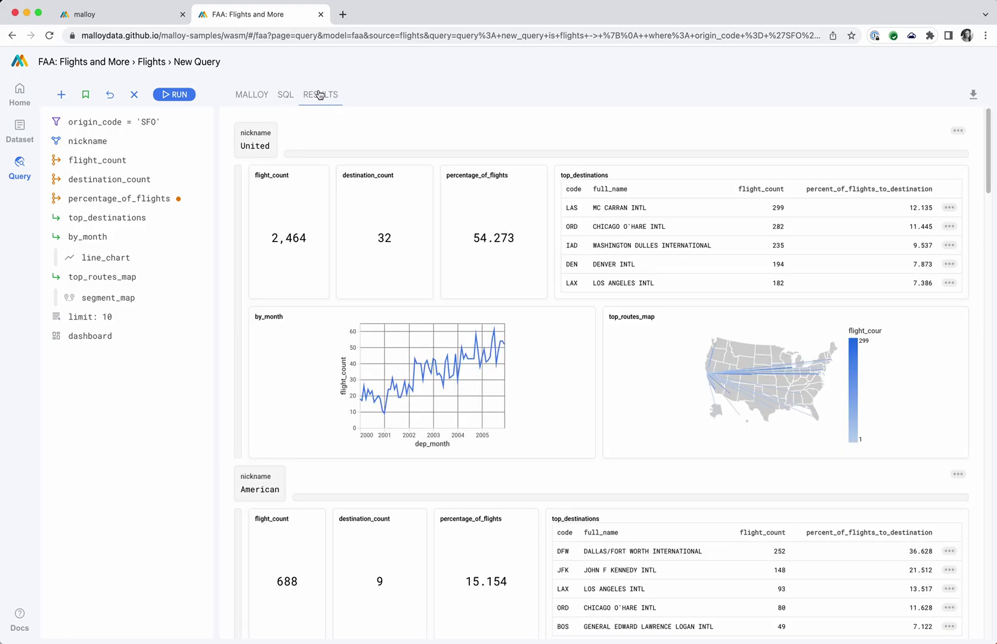
Add a new nested query named by_hod to the carrier query
left_click(63, 95)
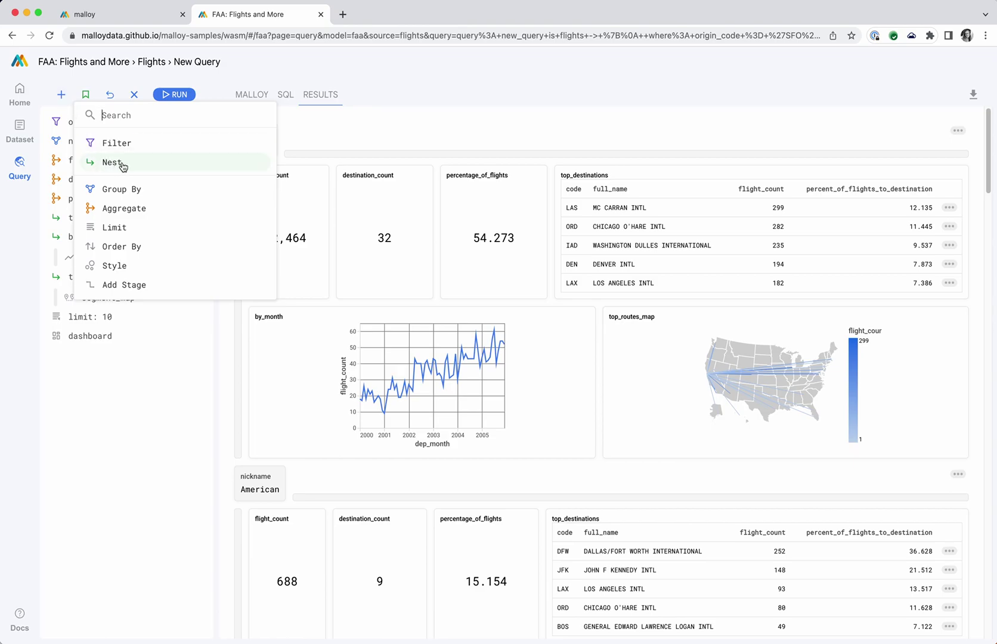
left_click(123, 165)
left_click(138, 141)
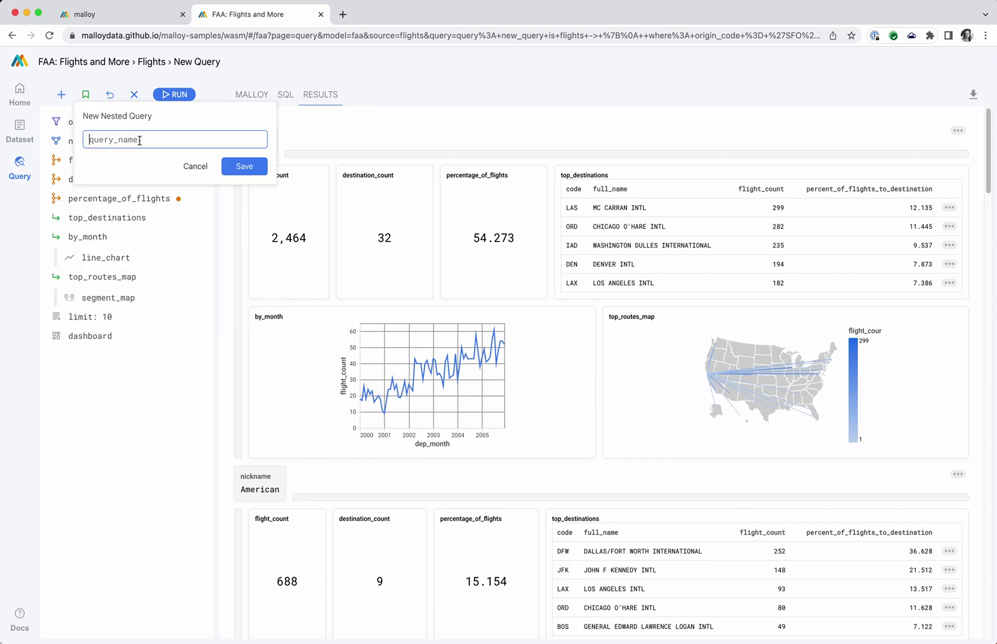
type("by_hod")
left_click(246, 166)
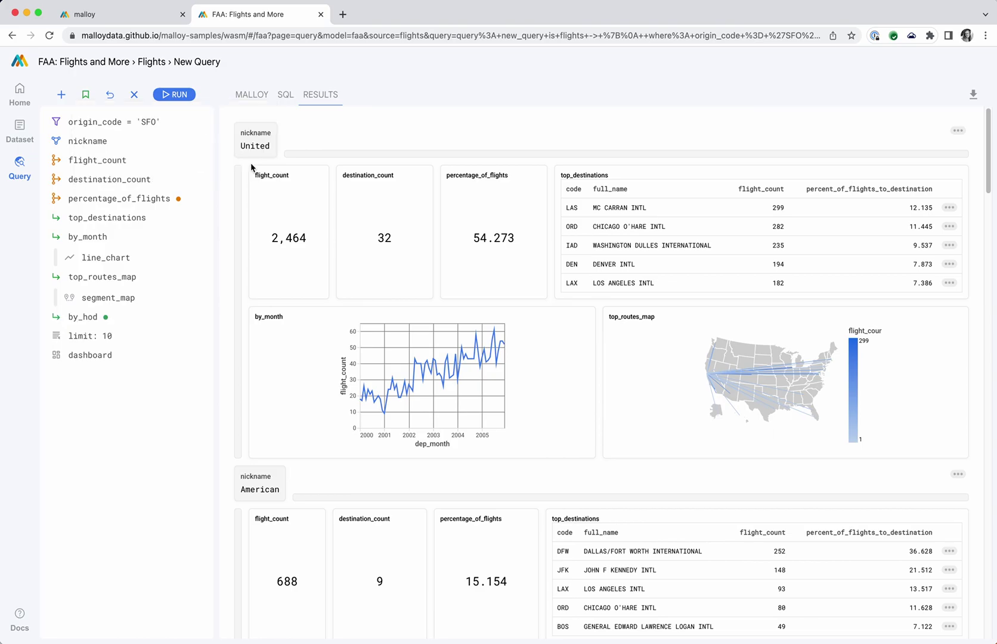
Group the by_hod nested query by dep_time using Hour of day (0-23)
left_click(98, 317)
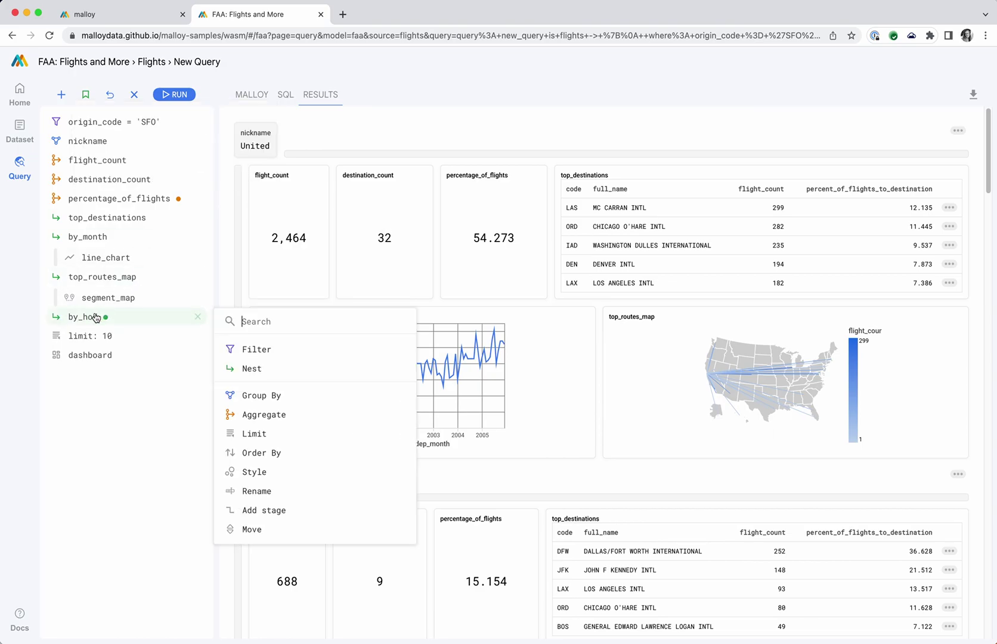
left_click(268, 400)
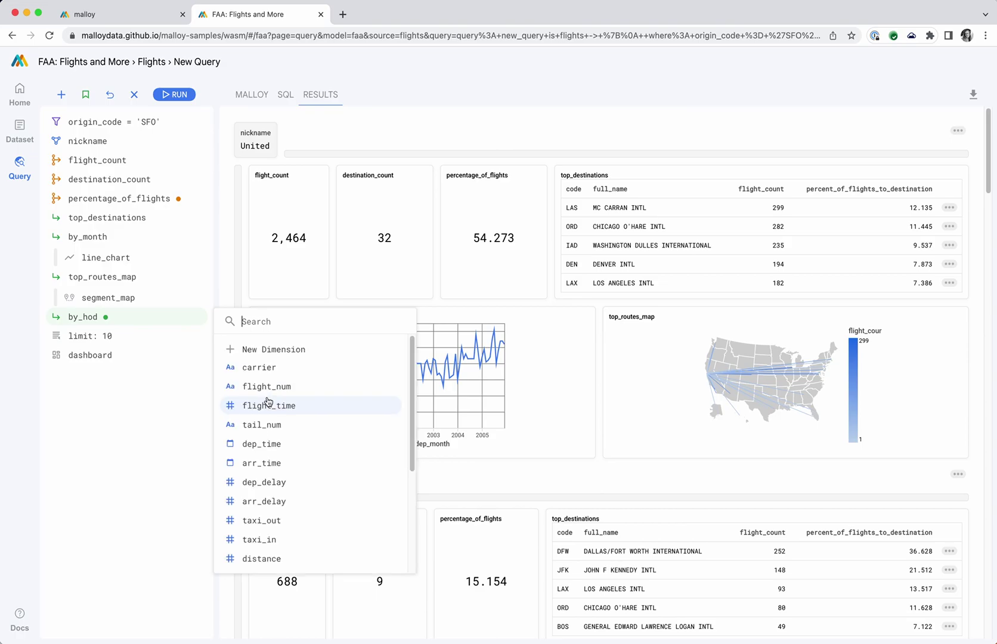
left_click(268, 445)
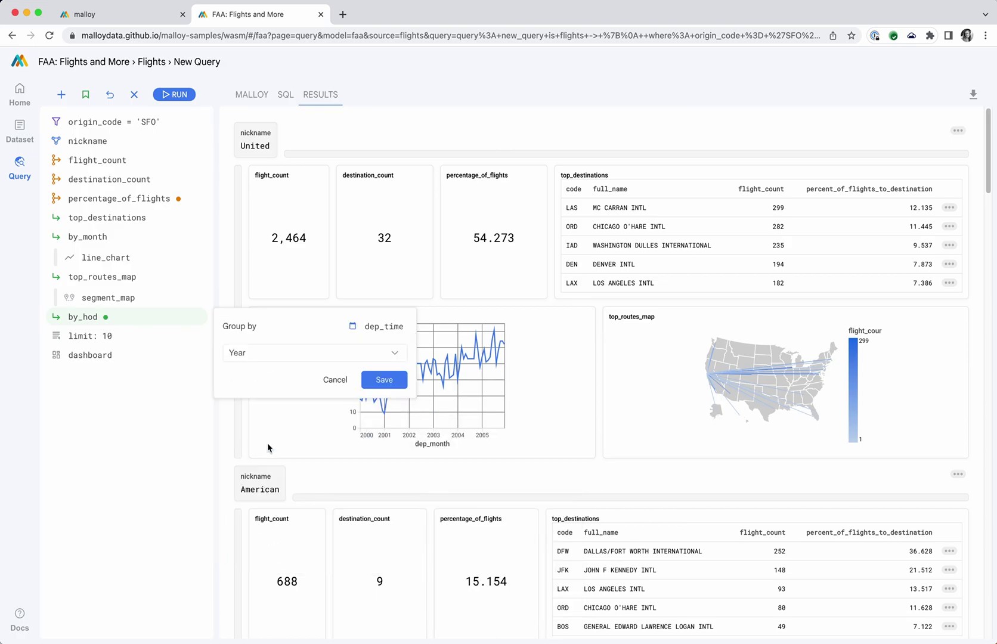
left_click(272, 353)
scroll(273, 457, "down", 1)
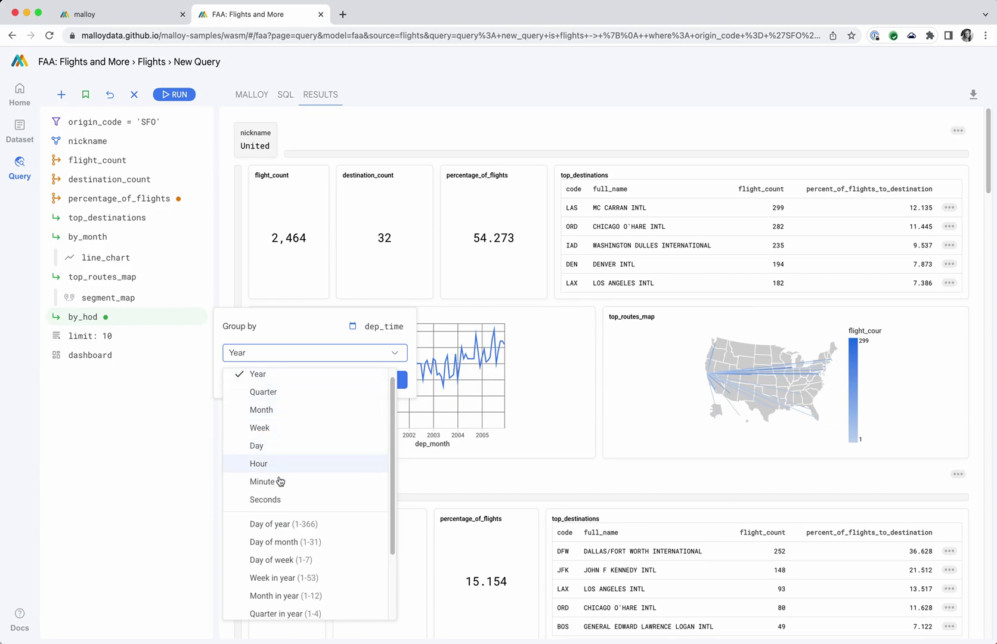
scroll(284, 501, "down", 3)
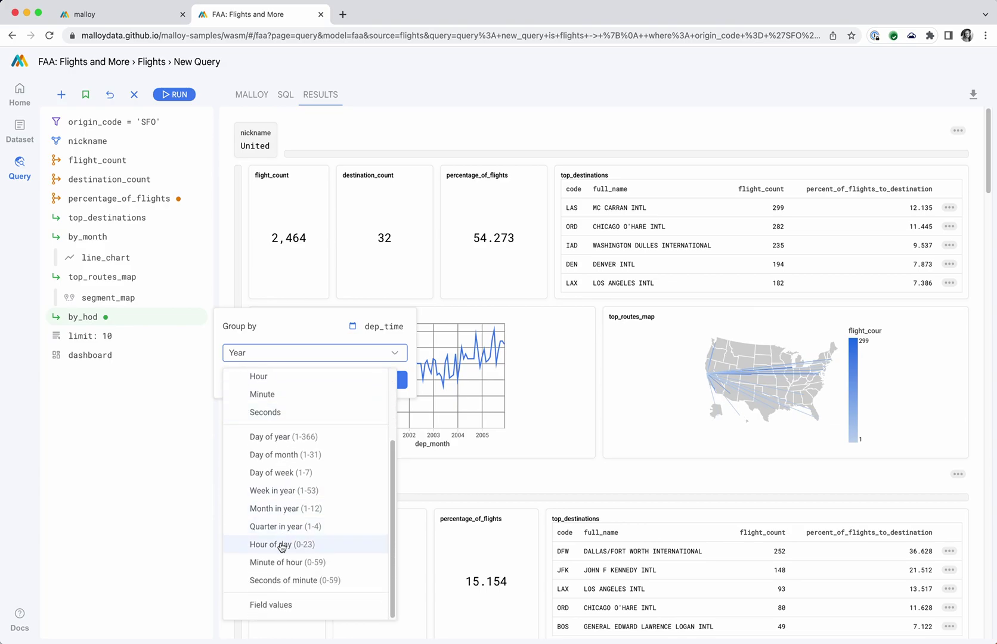
left_click(282, 542)
left_click(384, 380)
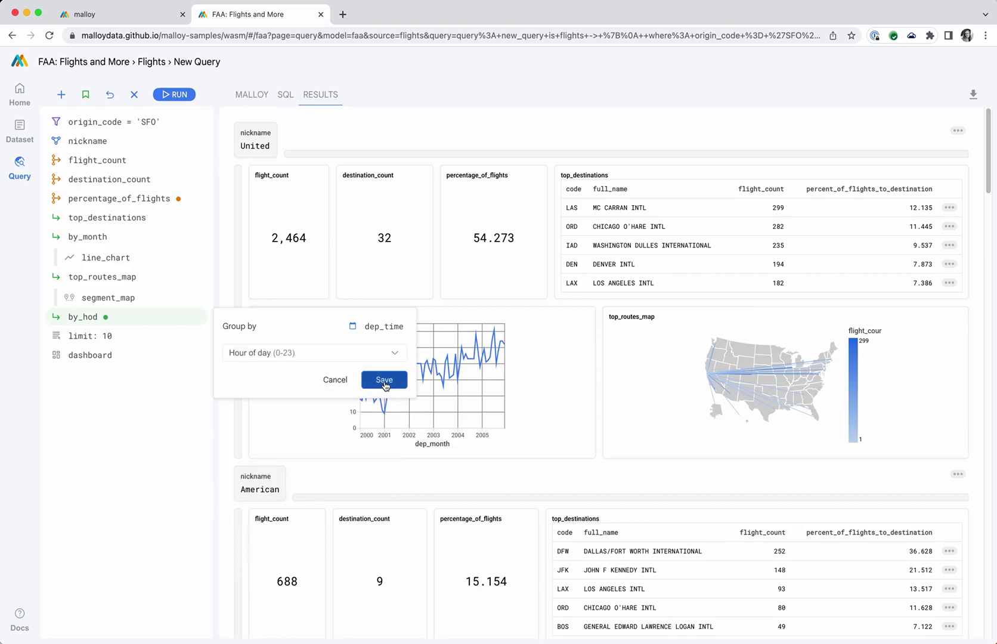
Add the flight_count measure as an aggregate in by_hod and run the query
left_click(109, 320)
left_click(261, 416)
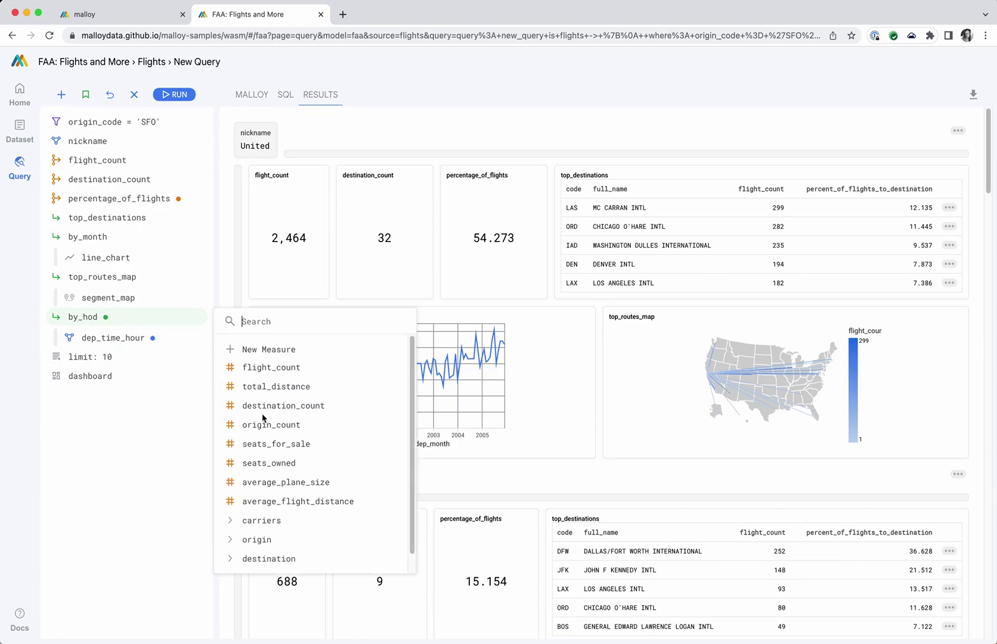
left_click(269, 368)
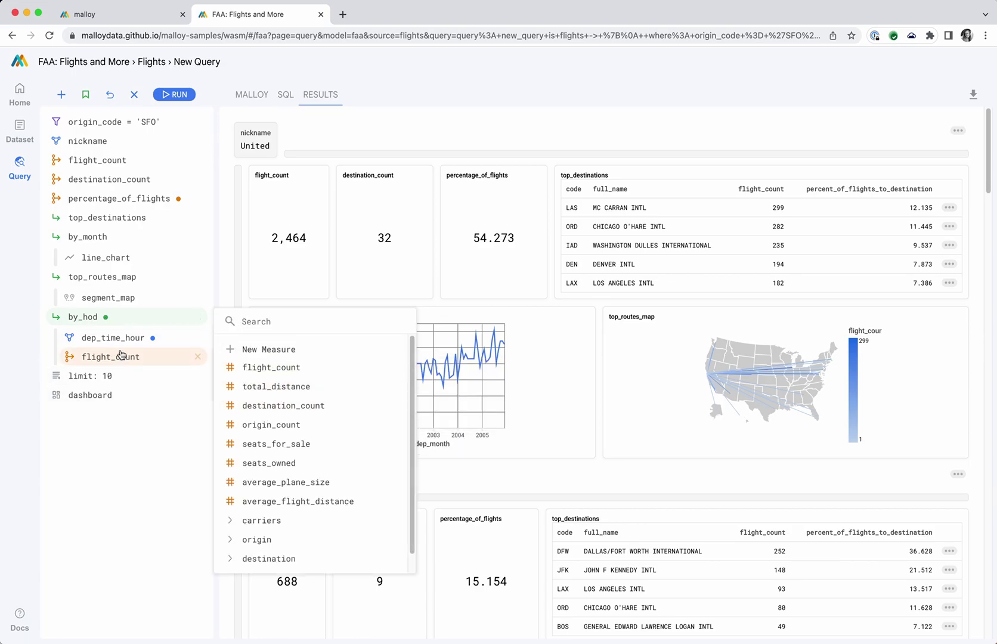
left_click(175, 95)
Set the by_hod nested query's display style to bar_chart
left_click(80, 318)
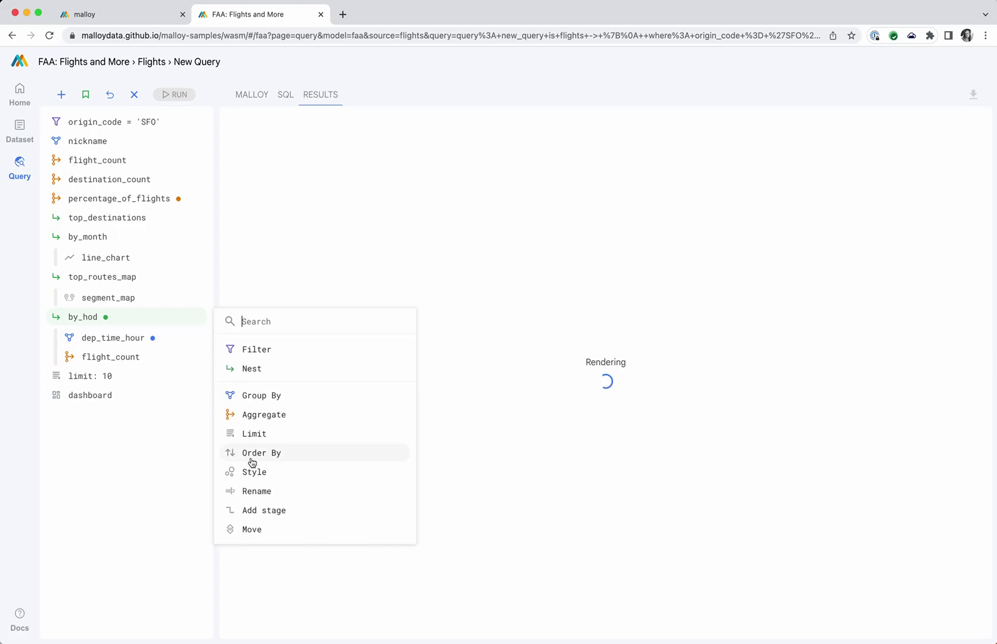
left_click(254, 474)
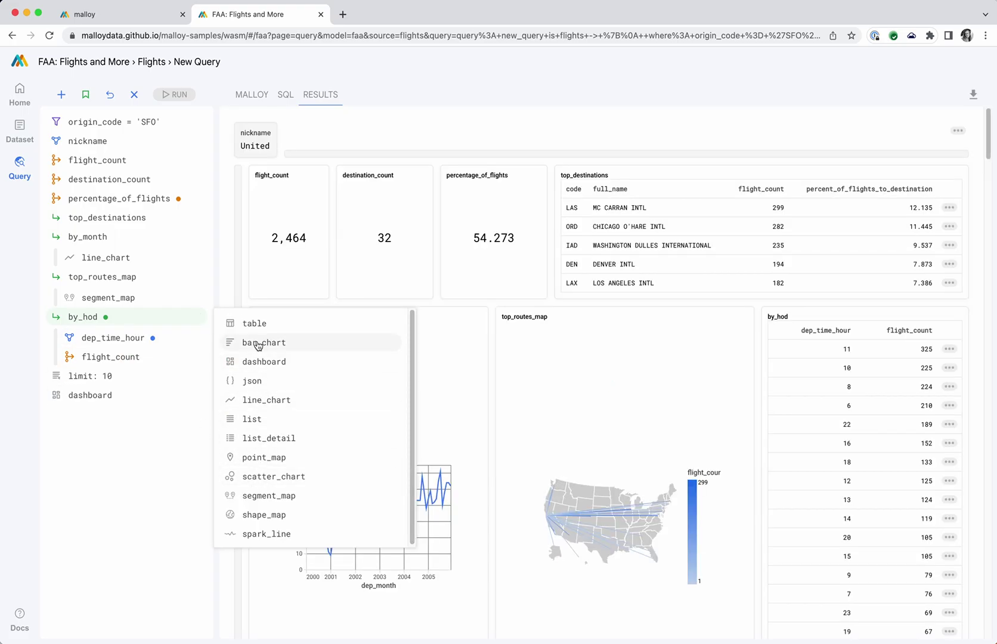
left_click(258, 344)
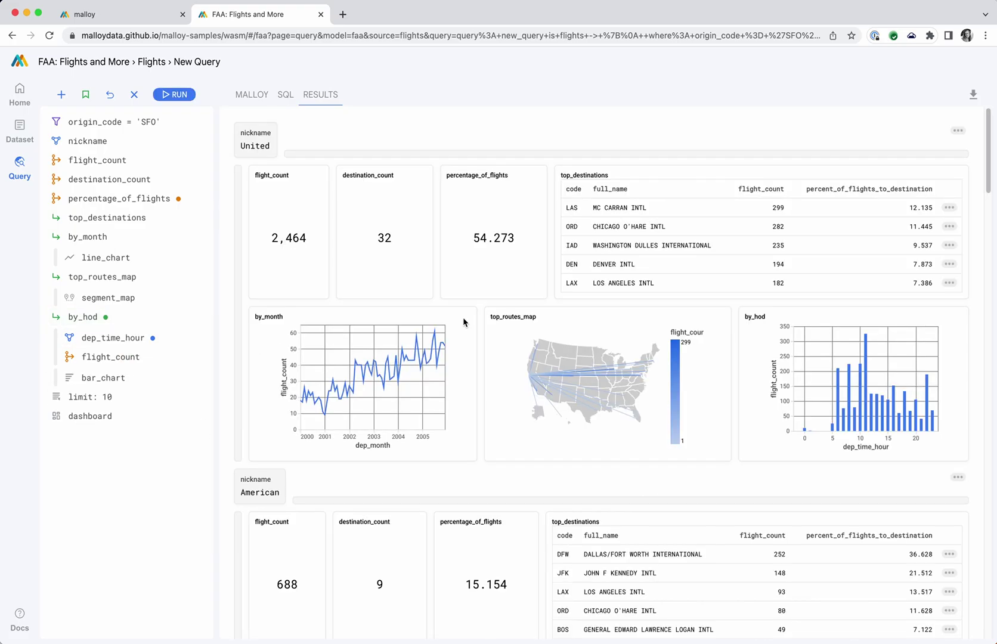
Look through the per-carrier dashboard results, comparing the destination tables, monthly charts, route maps and hour-of-day charts for United and American
scroll(464, 322, "down", 3)
scroll(464, 323, "up", 2)
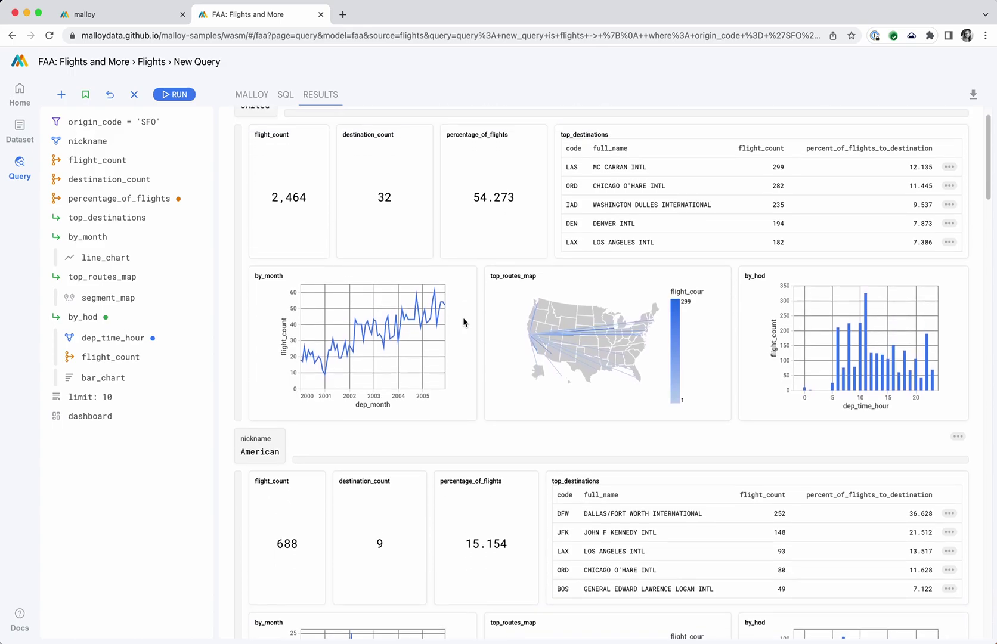
scroll(599, 457, "down", 6)
scroll(600, 457, "up", 5)
scroll(599, 456, "up", 1)
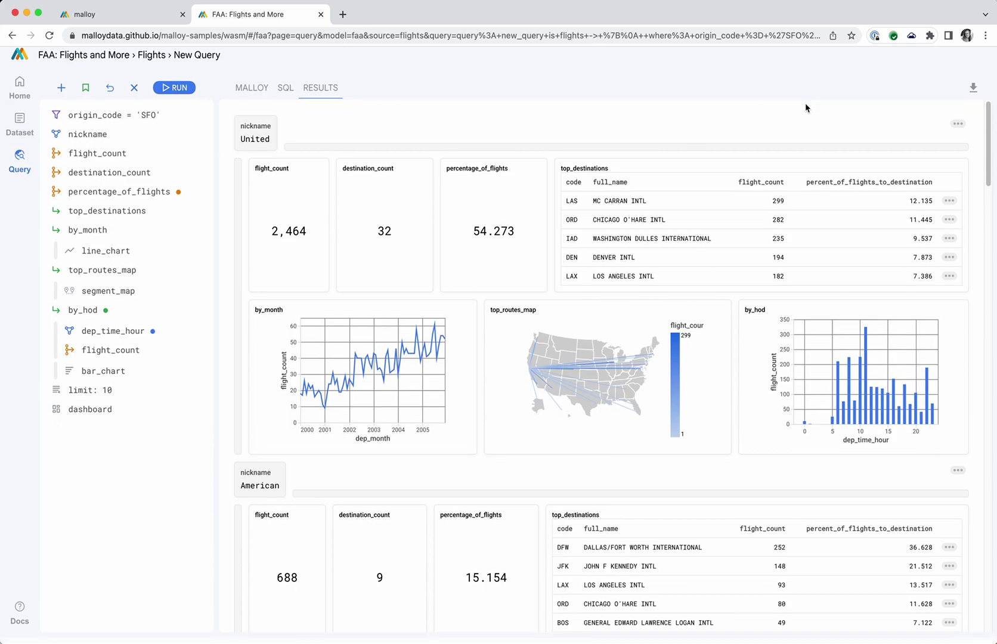
scroll(636, 490, "down", 3)
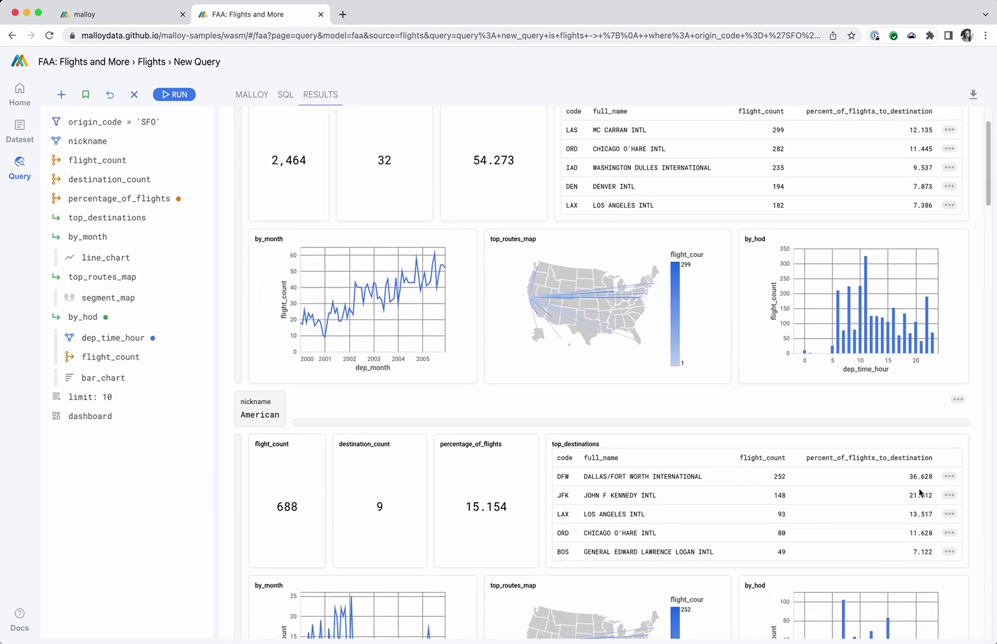
scroll(726, 533, "up", 3)
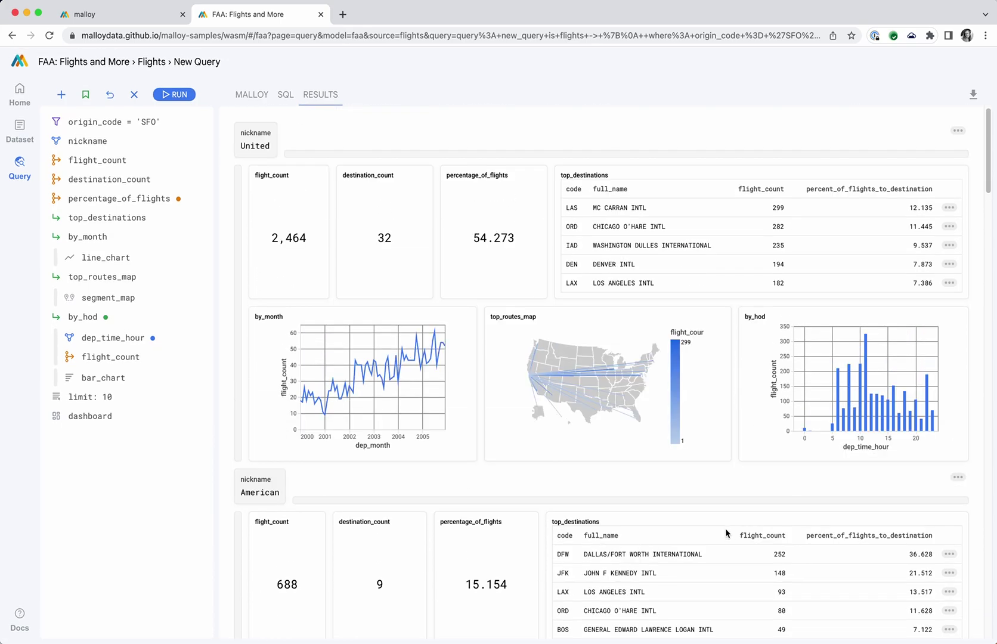
Drill into the United entry of the dashboard and remove the origin_code = 'SFO' filter from the resulting query
left_click(962, 135)
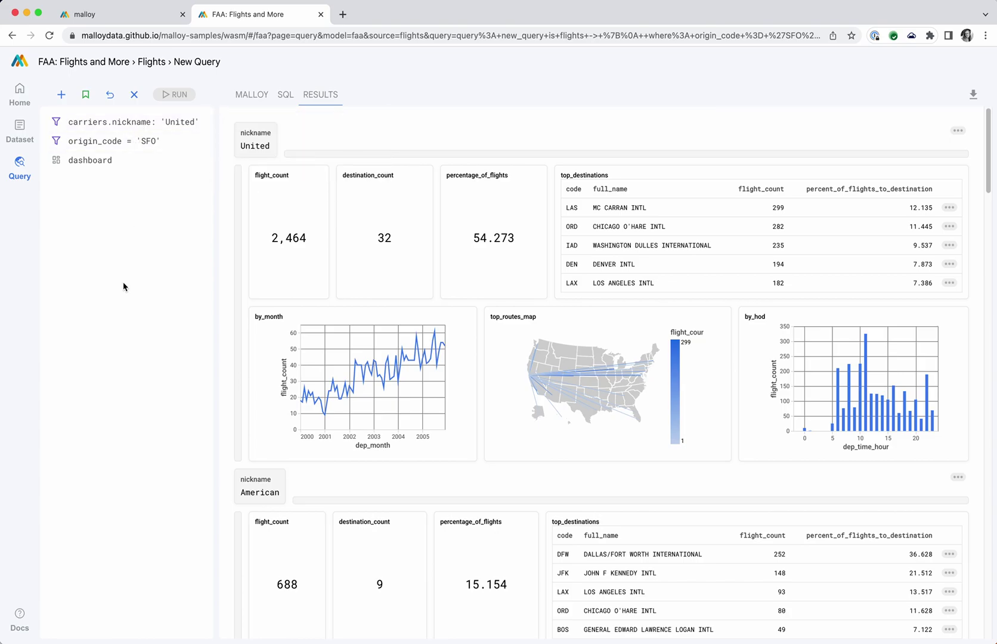
mouse_move(197, 143)
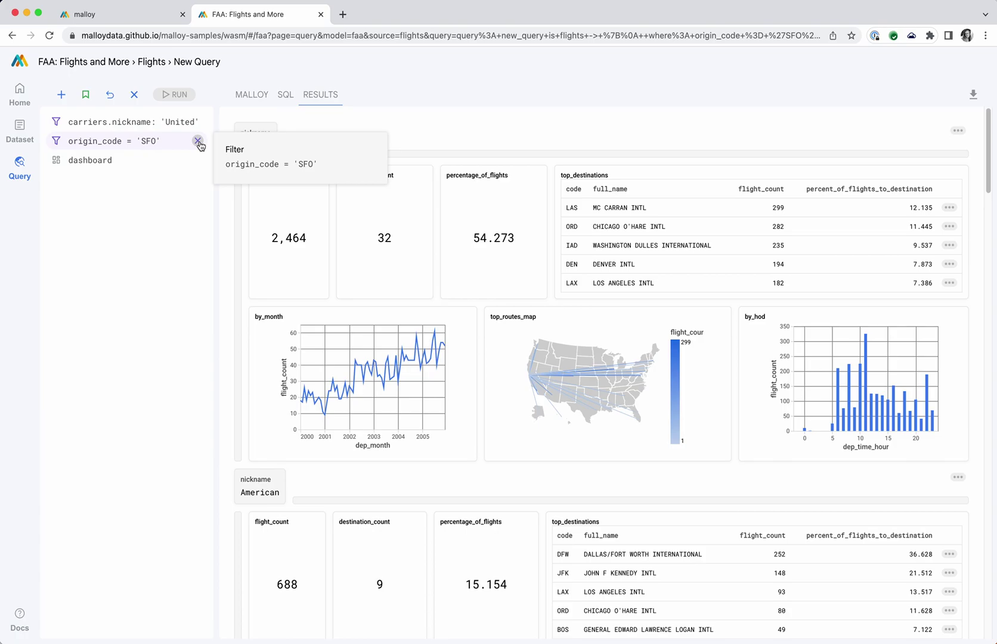
left_click(197, 142)
Load the saved carrier_dashboard query with the United filter, run it and look through the hub and origin dashboards
left_click(87, 96)
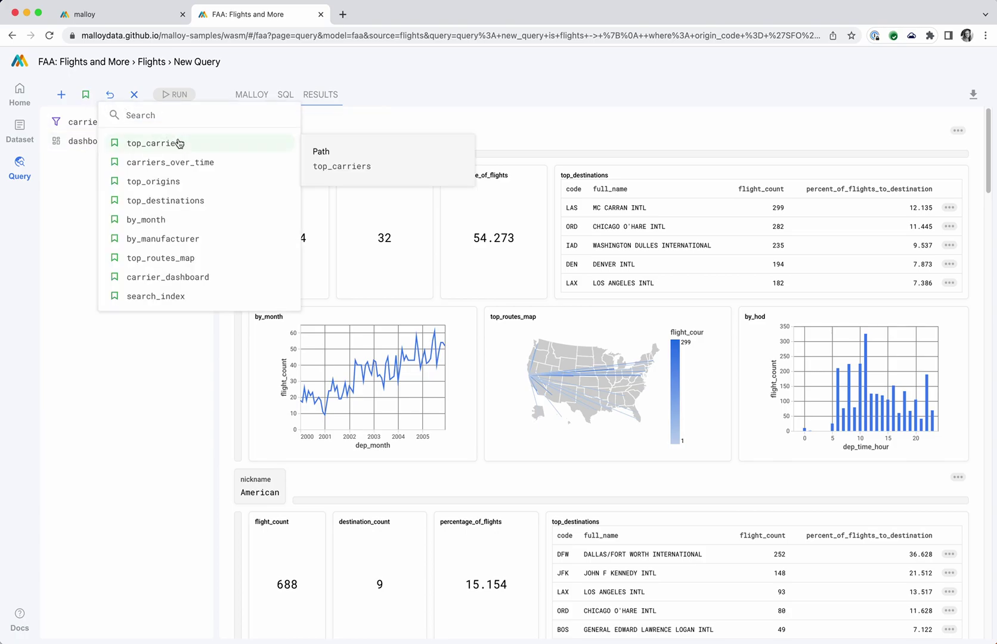
left_click(194, 279)
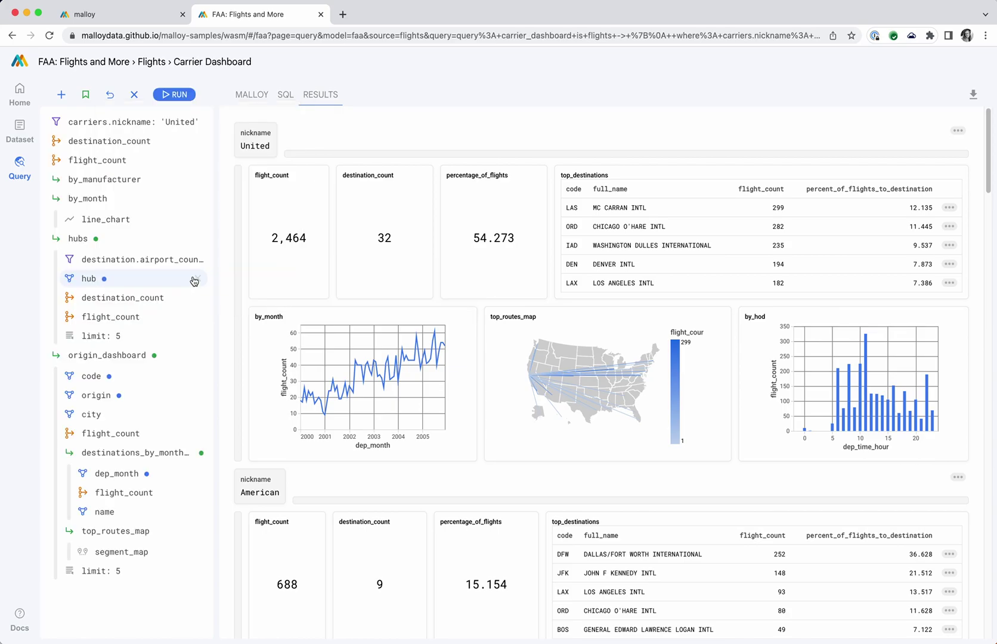
left_click(179, 95)
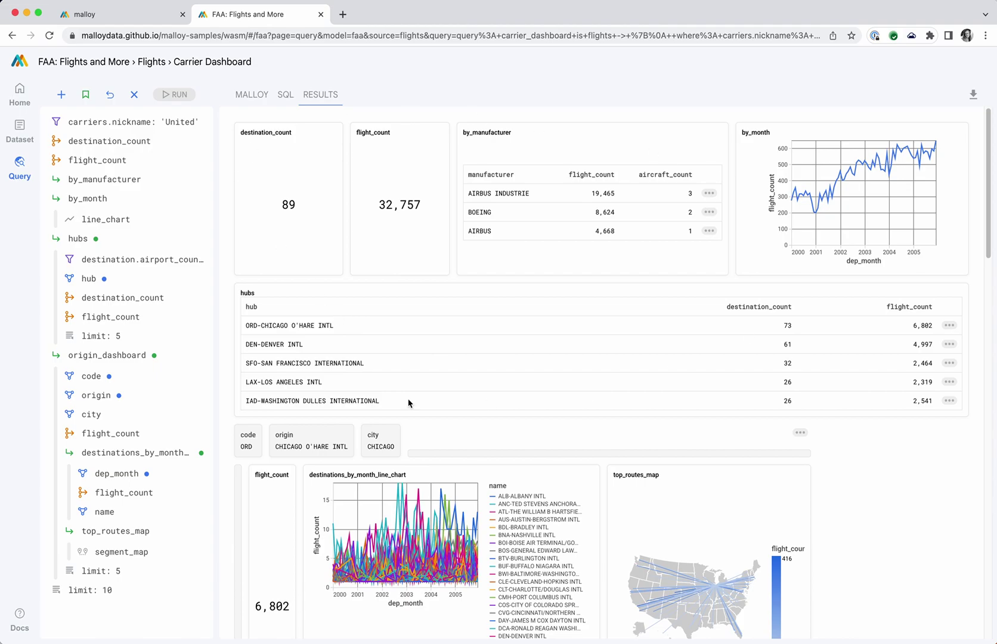
scroll(577, 374, "down", 5)
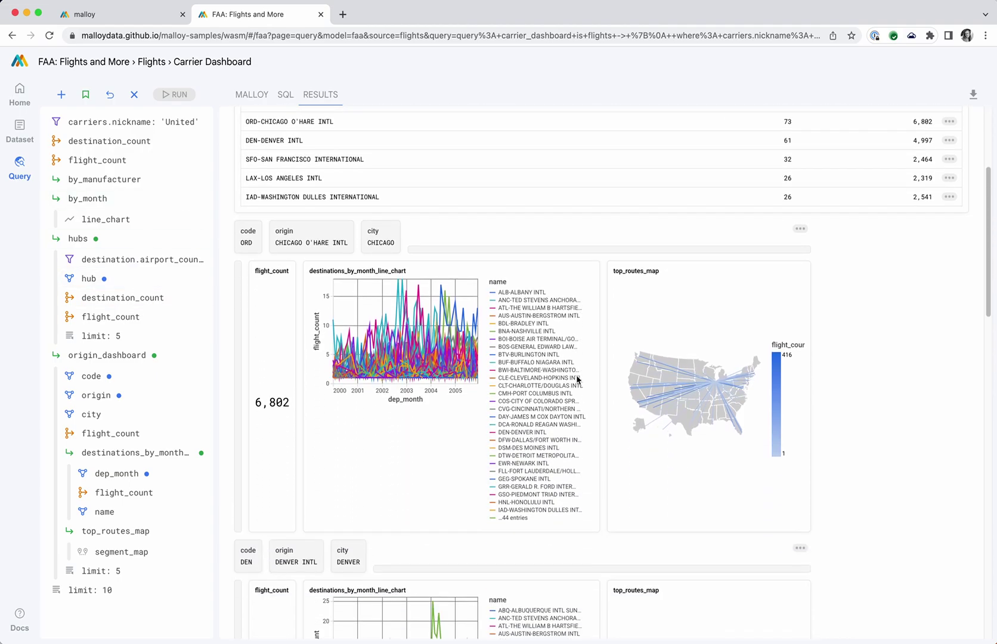
scroll(238, 197, "down", 8)
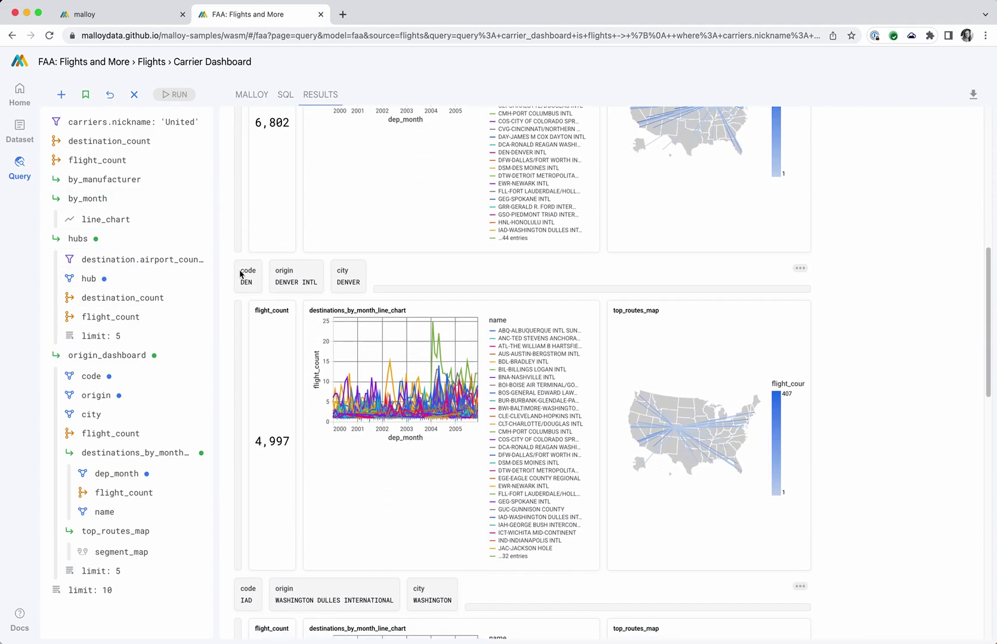
scroll(243, 291, "down", 3)
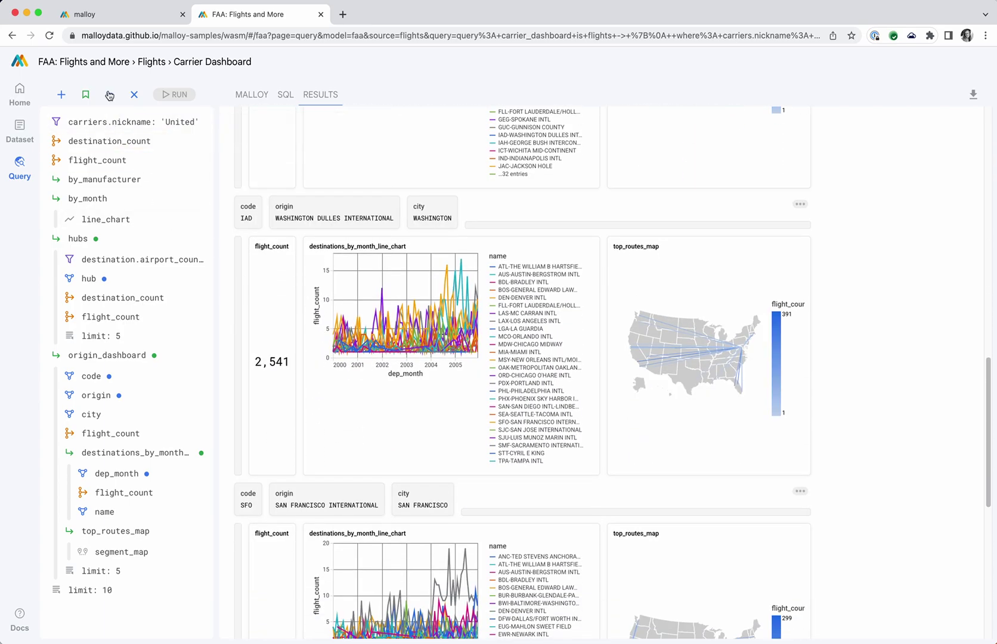
Switch the carrier nickname filter to an Is match on Southwest and a second listed carrier, and rerun the dashboard
left_click(120, 122)
left_click(304, 153)
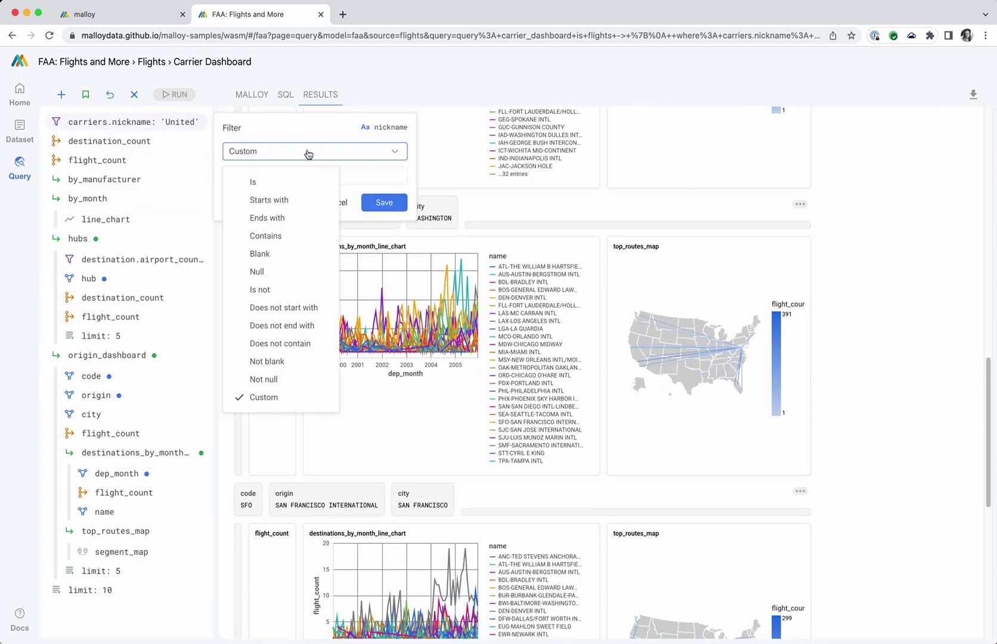
left_click(293, 177)
left_click(271, 210)
left_click(271, 227)
left_click(385, 451)
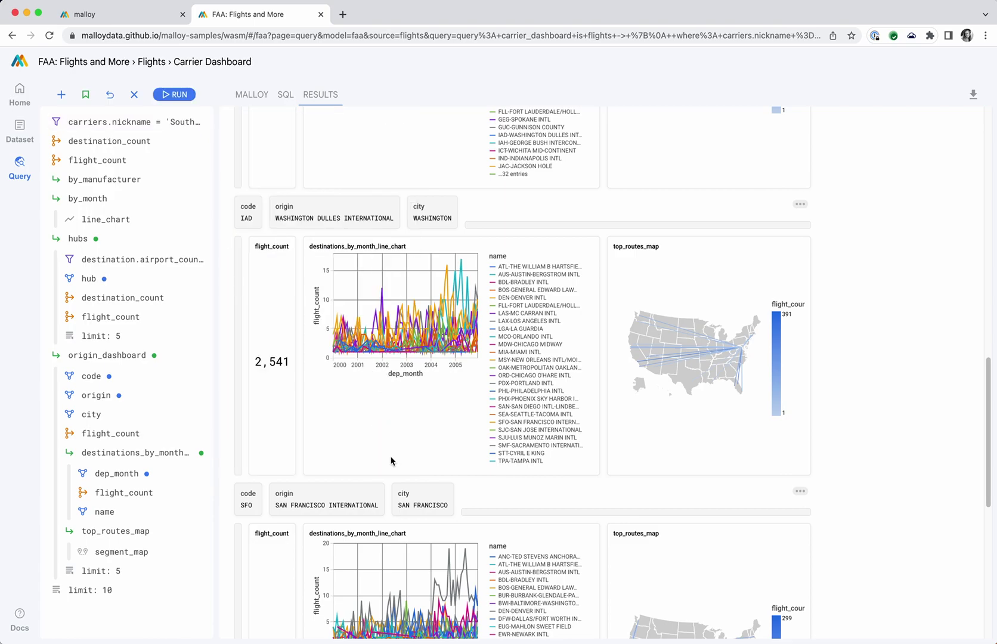
left_click(179, 95)
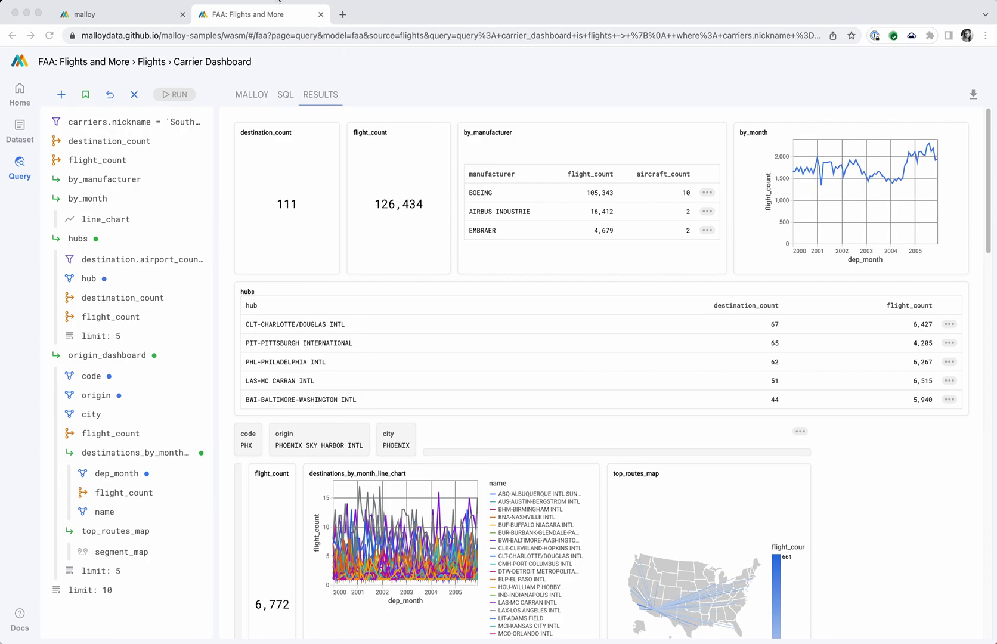
Switch to the Malloy website, view the Downloads page and return to the home page's Resources section
left_click(124, 18)
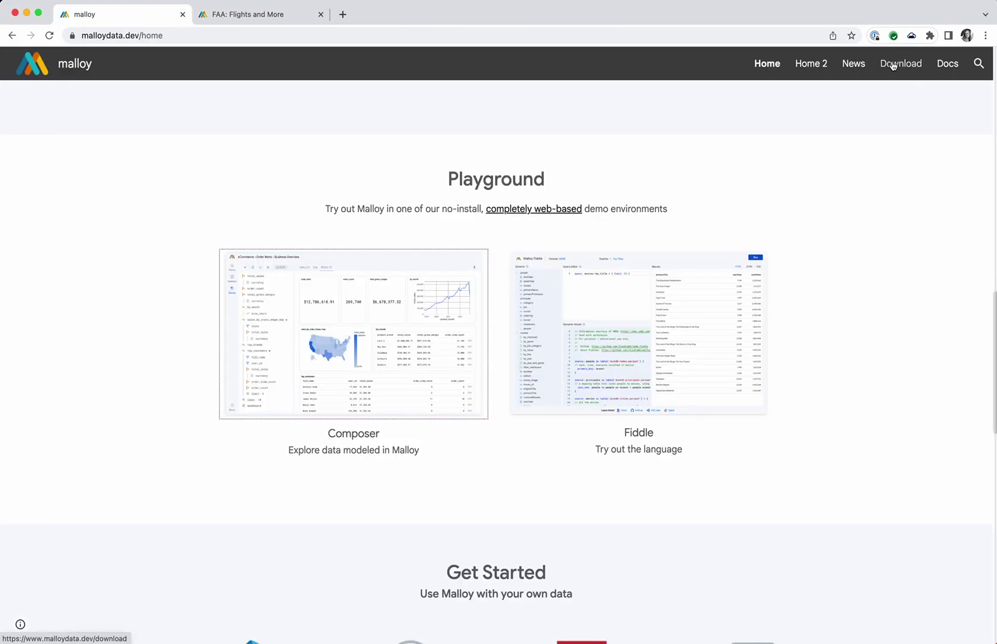
left_click(893, 64)
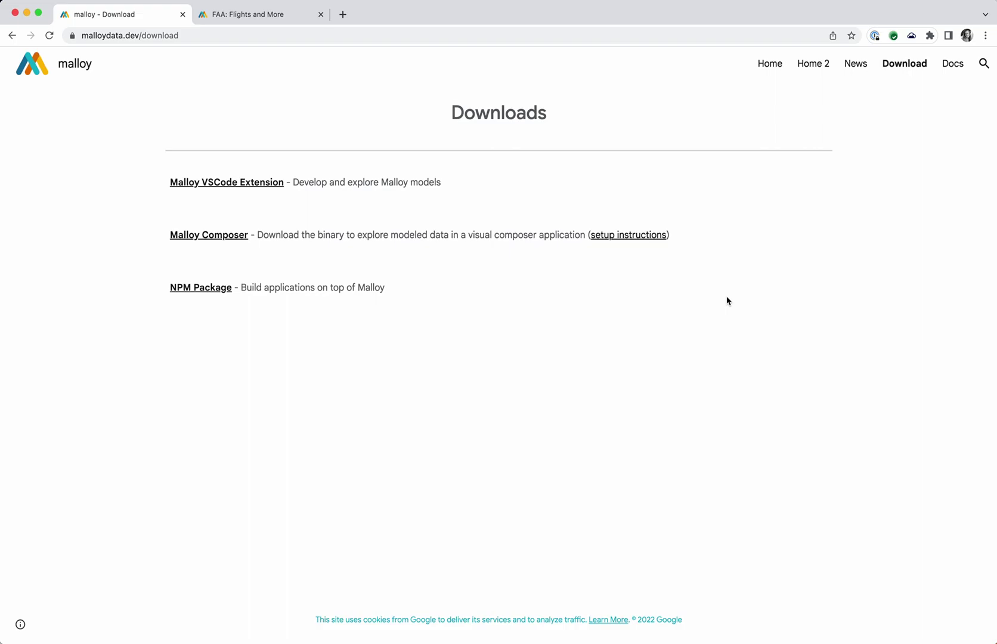
left_click(766, 66)
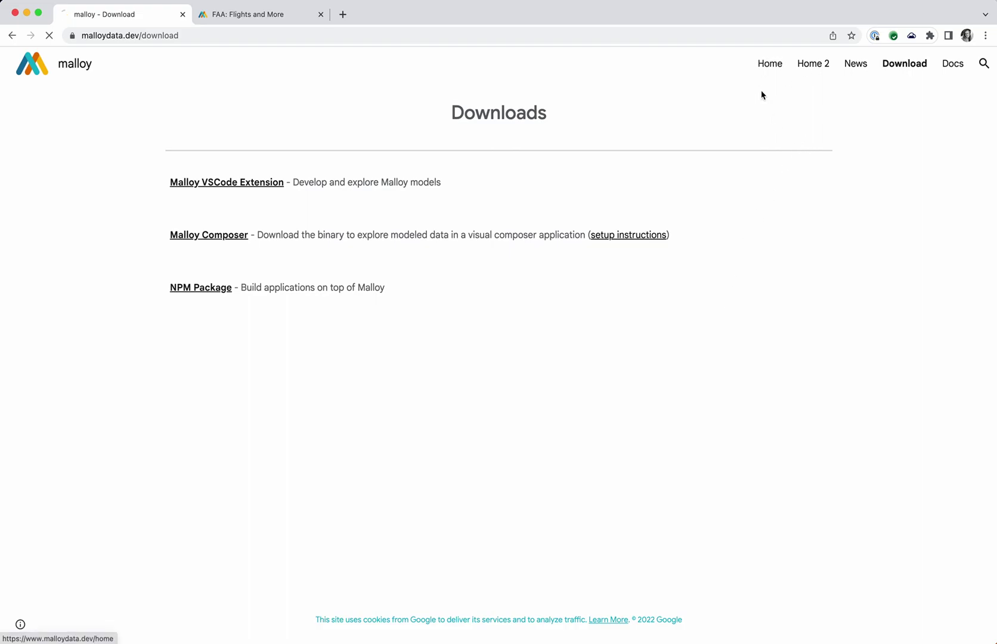
scroll(750, 390, "down", 20)
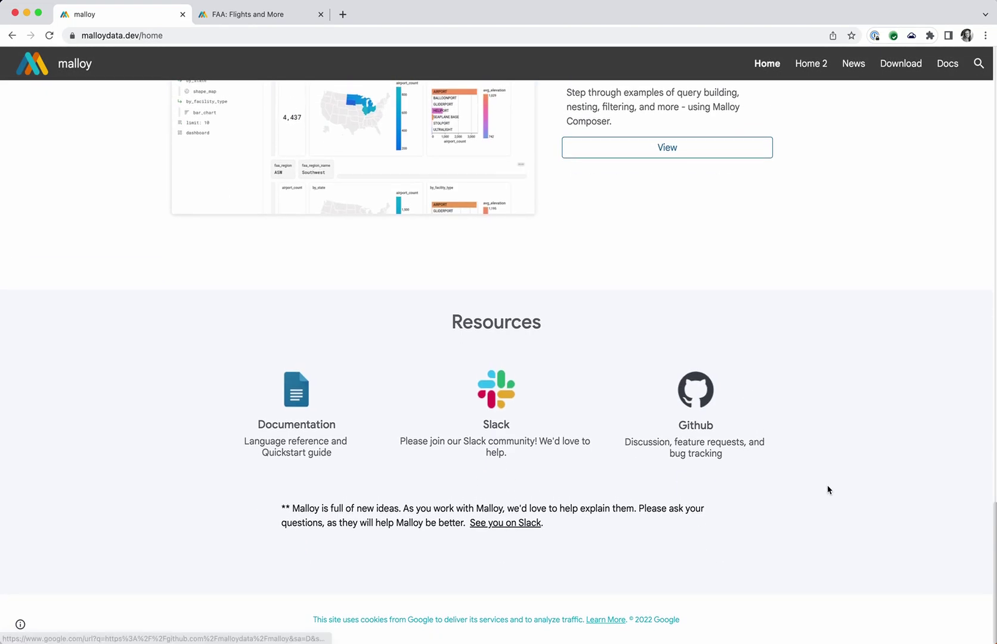